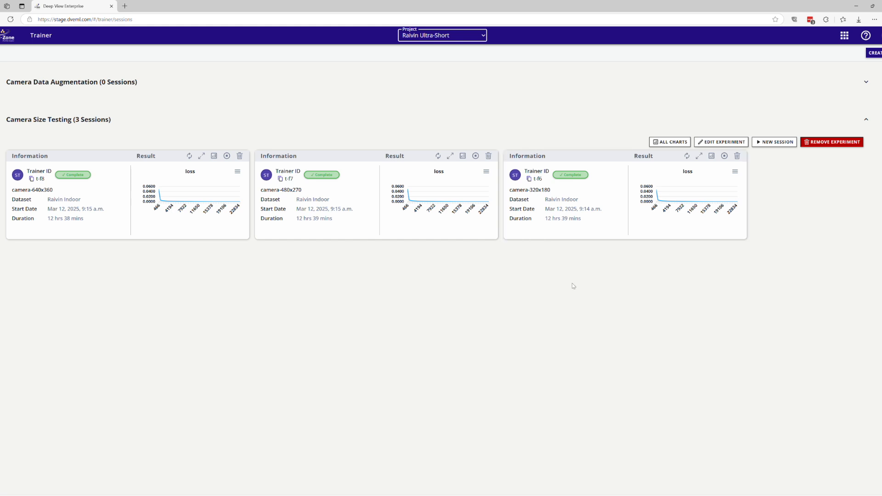
- Review the training charts of the camera-320x180 session, then close them
{"action": "left_click", "coordinate": [711, 156]}
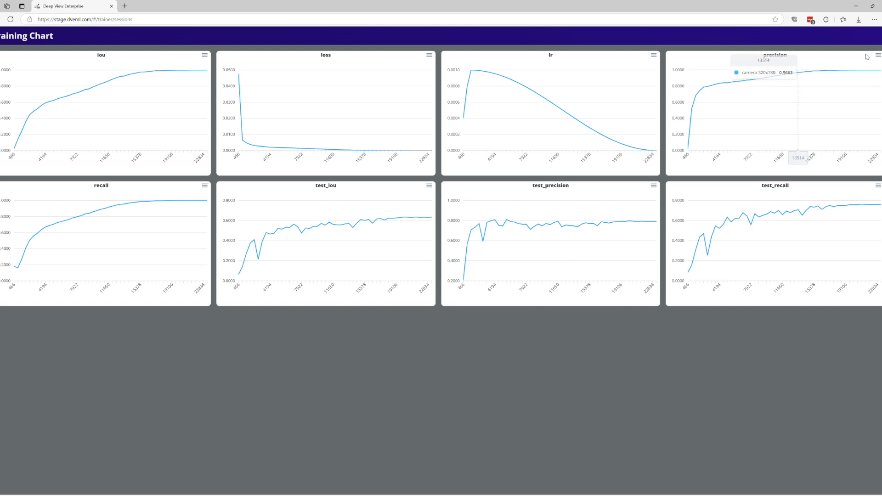
{"action": "left_click", "coordinate": [881, 35]}
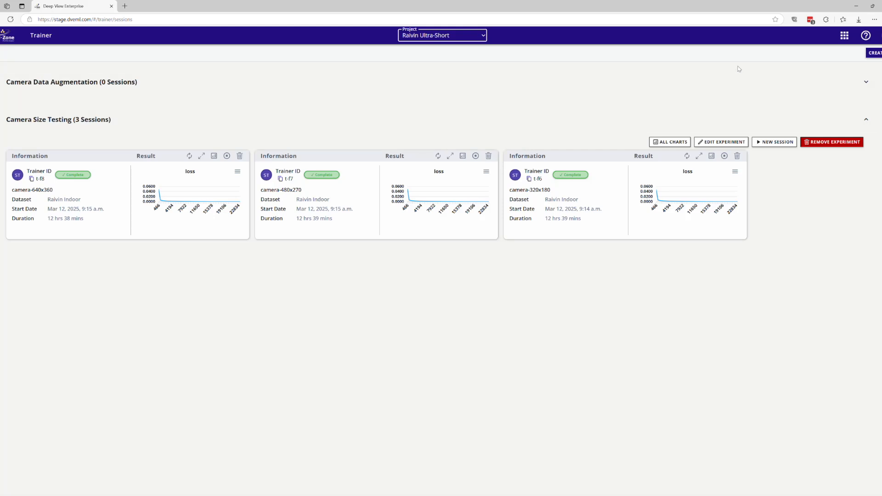
- Go to the Validator and begin creating a new validation session
{"action": "left_click", "coordinate": [844, 37]}
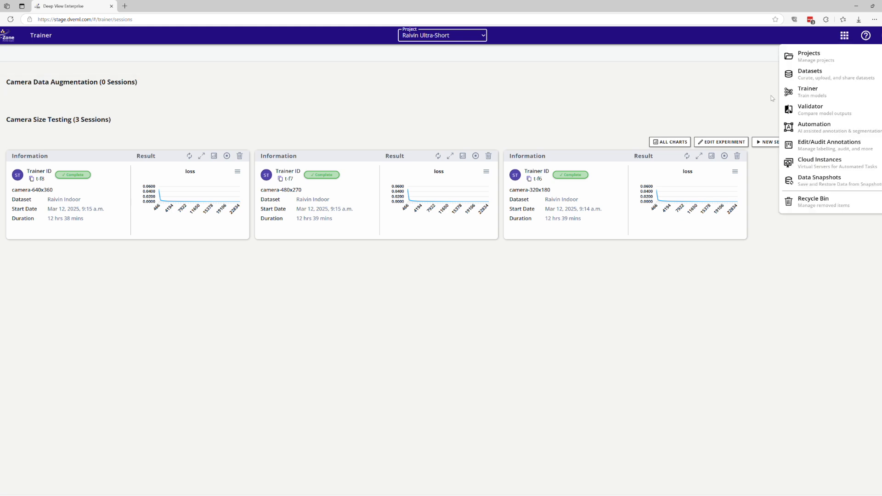
{"action": "left_click", "coordinate": [853, 115]}
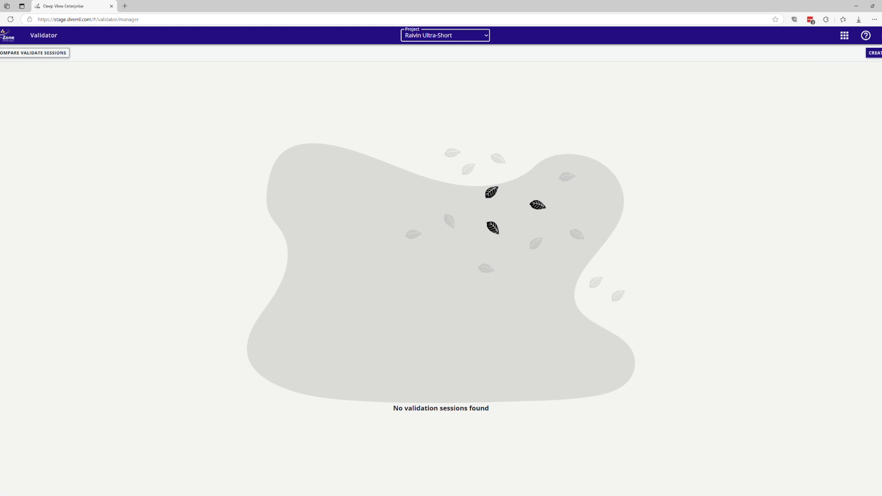
{"action": "left_click", "coordinate": [874, 53]}
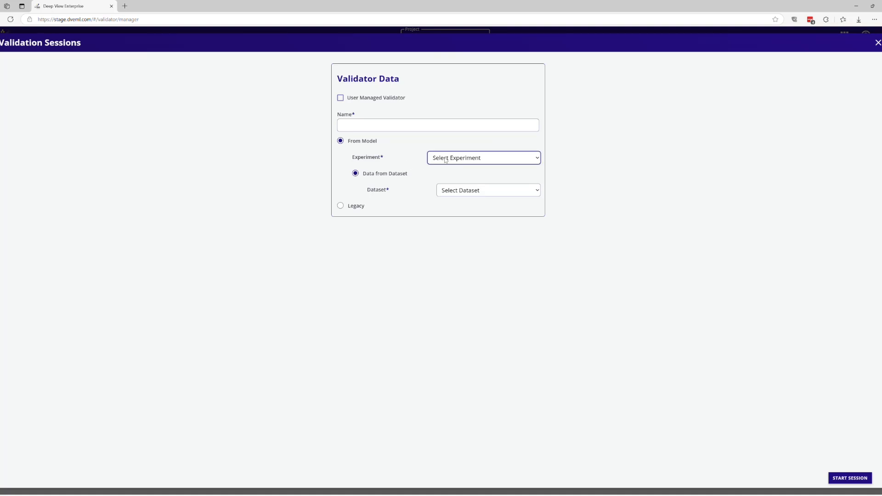
- Set the validation source to experiment Camera Size Testing, training session camera-320x180 and model file fusion.keras
{"action": "left_click", "coordinate": [519, 182]}
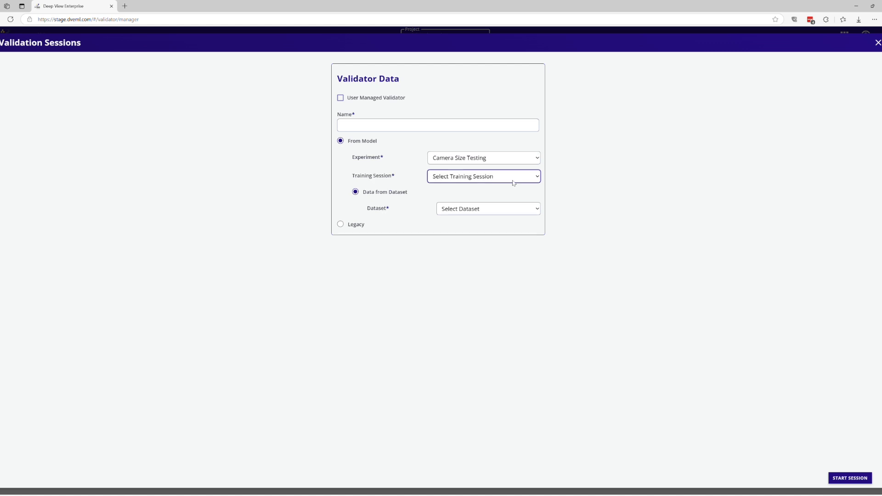
{"action": "left_click", "coordinate": [512, 224]}
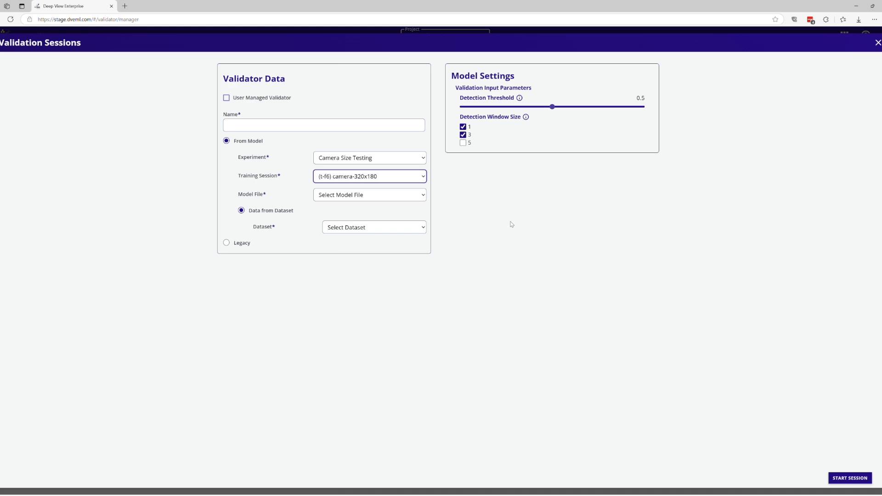
{"action": "left_click", "coordinate": [384, 200]}
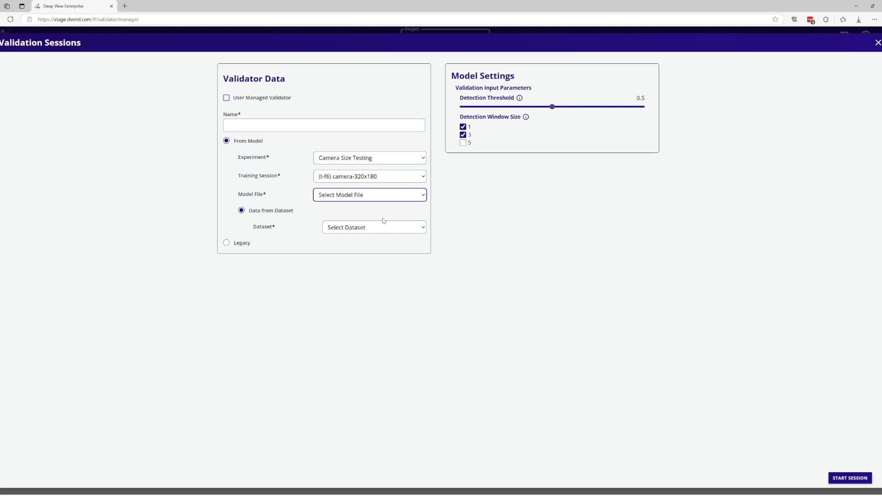
{"action": "left_click", "coordinate": [382, 218]}
- Choose the Raivin Indoor dataset with its annotations set as the validation data for camera-320x180
{"action": "left_click", "coordinate": [330, 231]}
{"action": "left_click", "coordinate": [341, 255]}
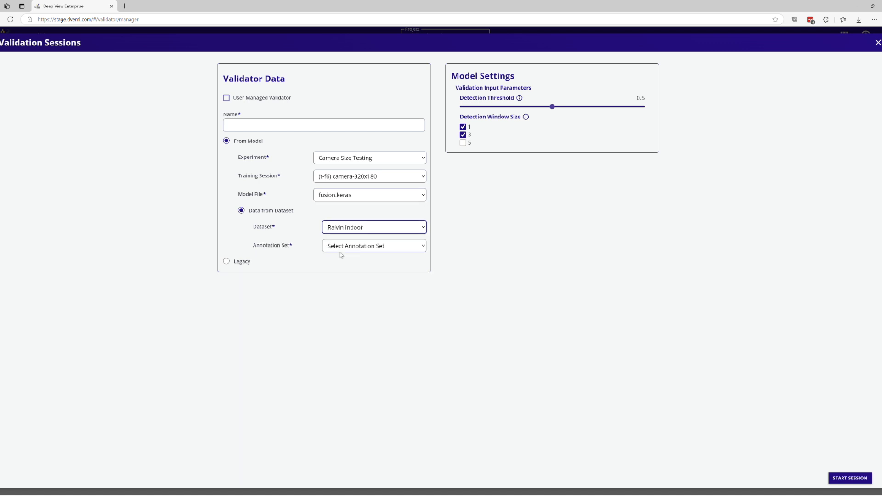
{"action": "left_click", "coordinate": [340, 246]}
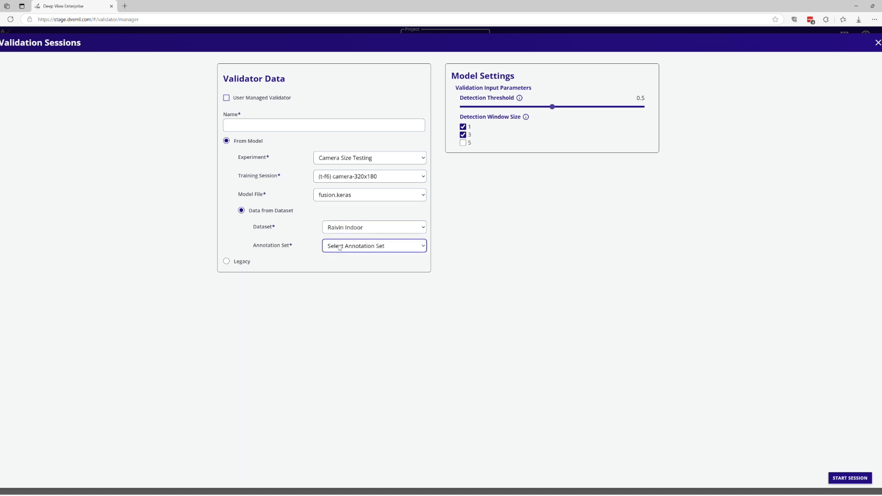
{"action": "left_click", "coordinate": [341, 272]}
{"action": "left_click", "coordinate": [511, 268]}
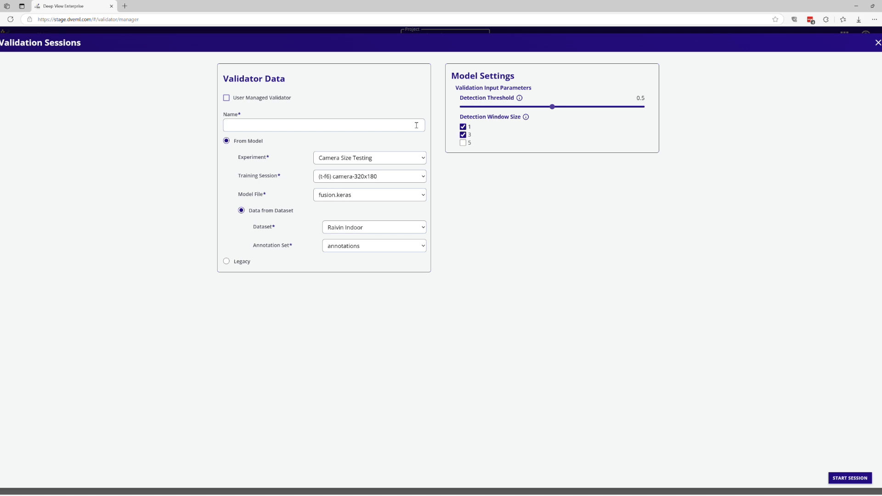
- Name the validation session camera-320x180 and start it
{"action": "left_click", "coordinate": [860, 481]}
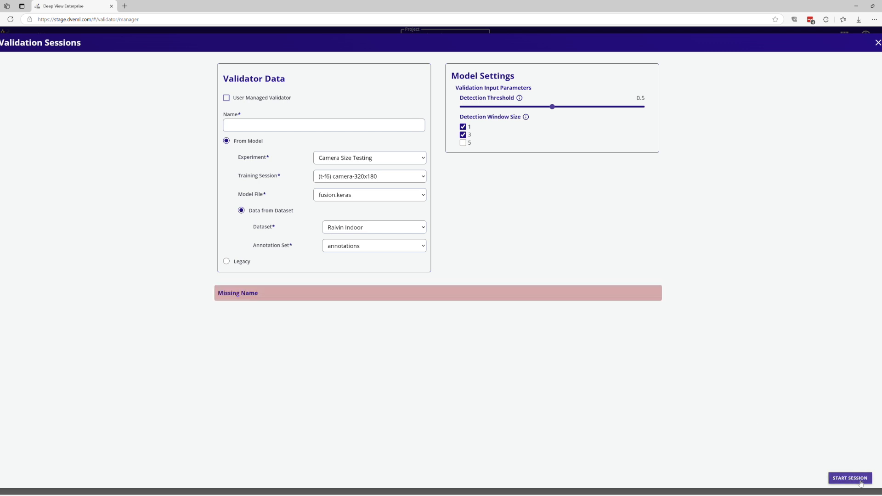
{"action": "left_click", "coordinate": [353, 128]}
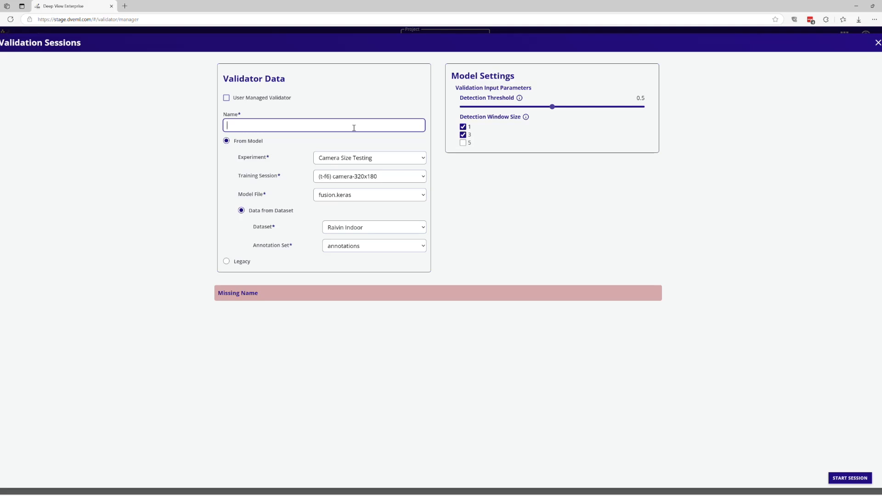
{"action": "type", "text": "camera-320x180"}
{"action": "left_click", "coordinate": [857, 480]}
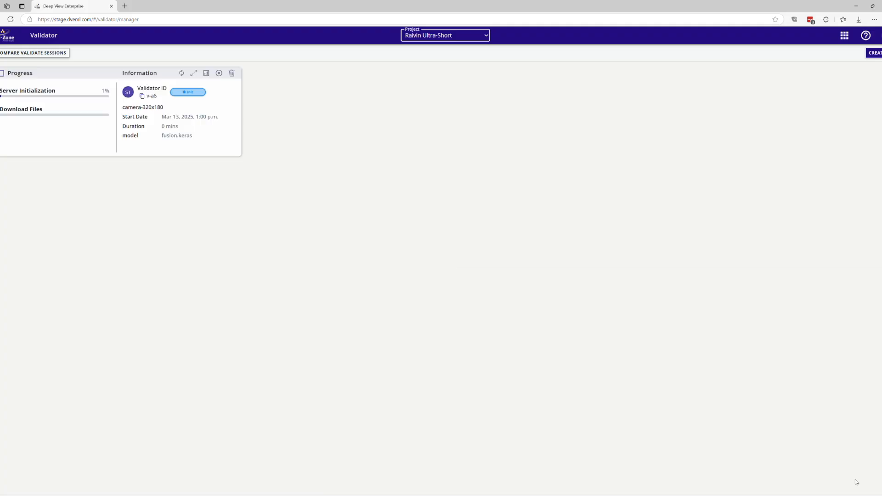
- Create another validation session using experiment Camera Size Testing, training session camera-480x270 and model file fusion.keras
{"action": "left_click", "coordinate": [873, 53]}
{"action": "left_click", "coordinate": [376, 125]}
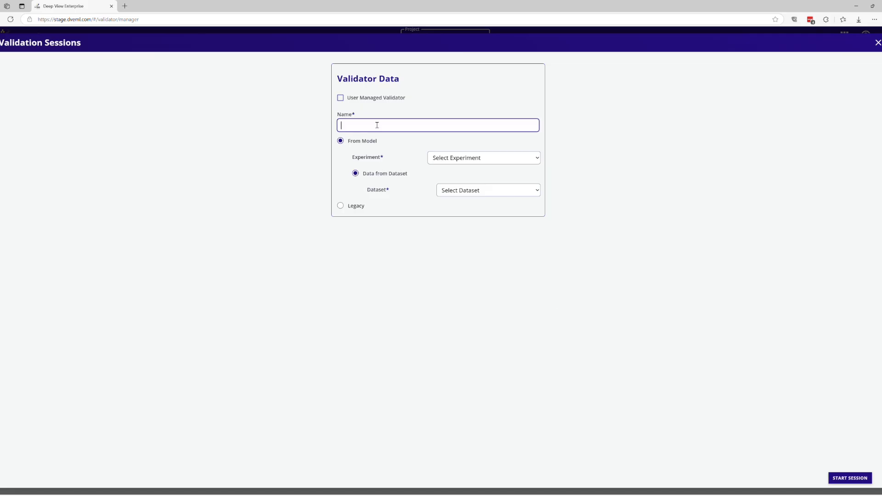
{"action": "left_click", "coordinate": [471, 158]}
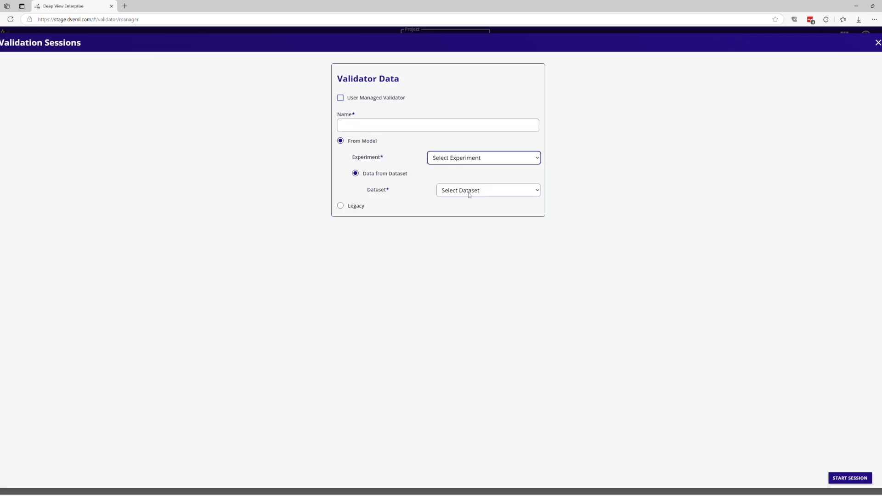
{"action": "left_click", "coordinate": [473, 189]}
{"action": "left_click", "coordinate": [451, 180]}
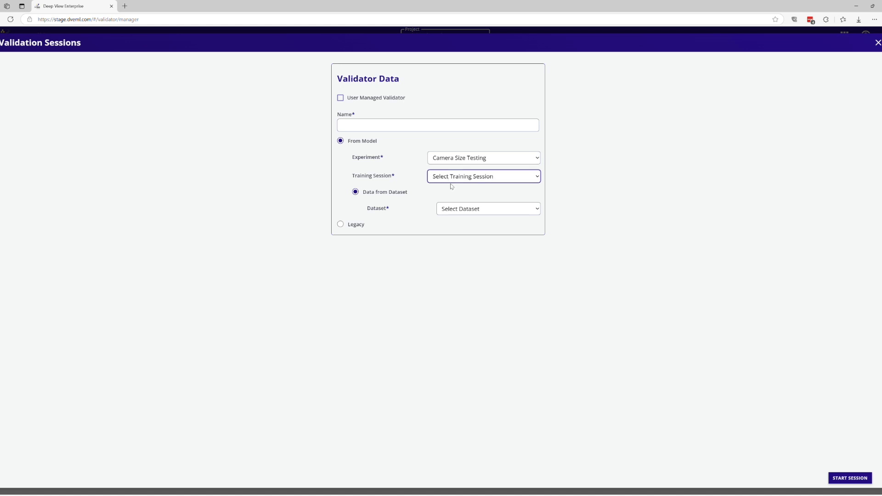
{"action": "left_click", "coordinate": [457, 215]}
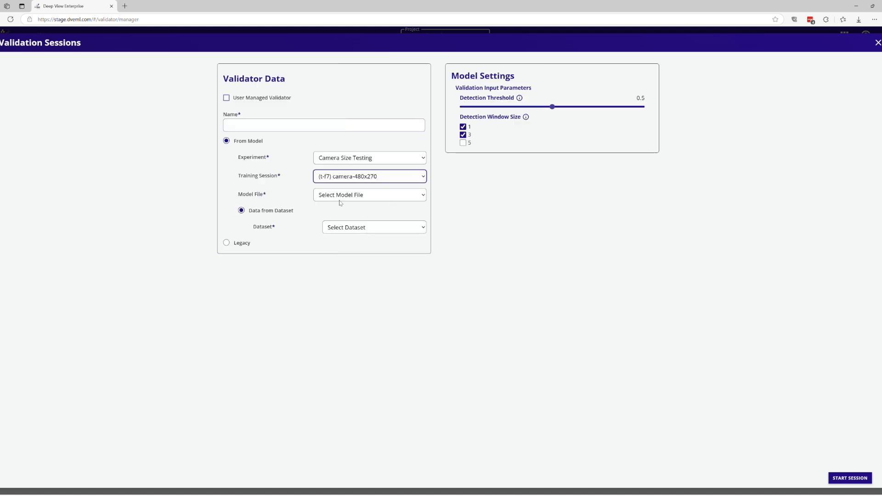
{"action": "left_click", "coordinate": [336, 199]}
{"action": "left_click", "coordinate": [344, 227]}
- Choose the Raivin Indoor dataset and the annotations set for the camera-480x270 validation
{"action": "left_click", "coordinate": [344, 233]}
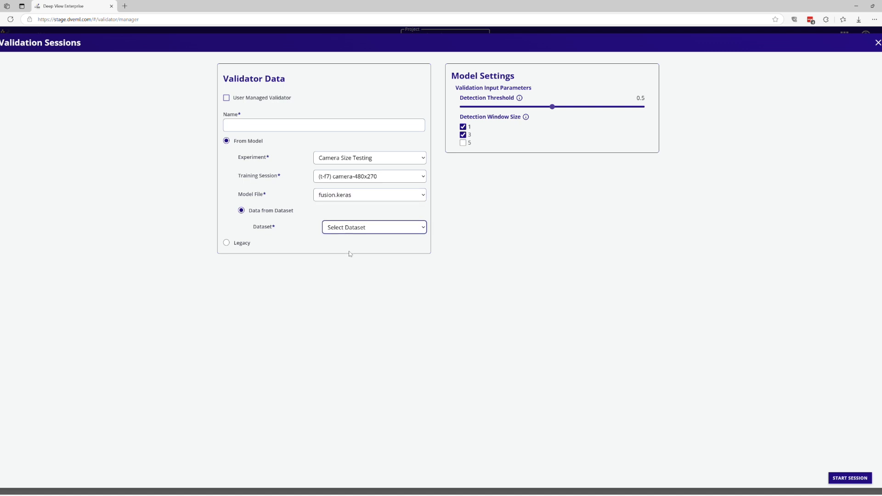
{"action": "left_click", "coordinate": [348, 251]}
{"action": "left_click", "coordinate": [349, 248]}
{"action": "left_click", "coordinate": [348, 260]}
- Name the validation session camera-480x270 and start it
{"action": "left_click", "coordinate": [288, 126]}
{"action": "type", "text": "came"}
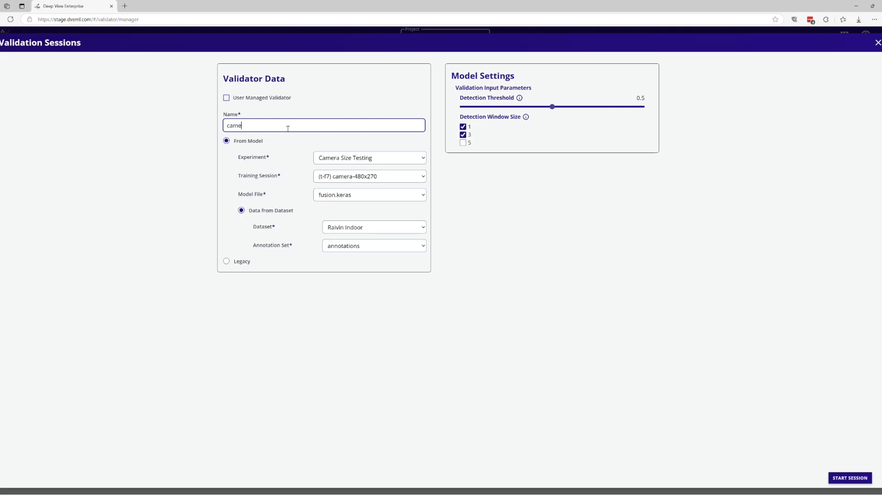
{"action": "type", "text": "ra-480x270"}
{"action": "left_click", "coordinate": [850, 478]}
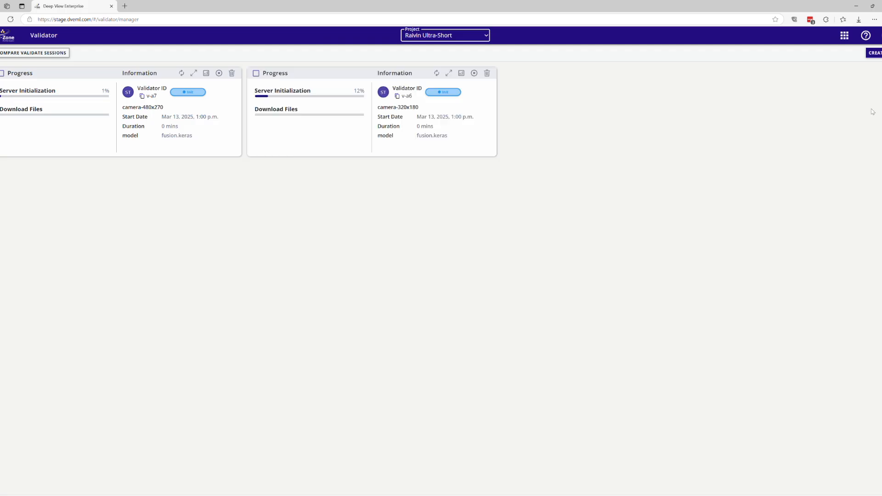
- Create a third validation session using experiment Camera Size Testing, training session camera-640x360 and model file fusion.keras
{"action": "left_click", "coordinate": [872, 53]}
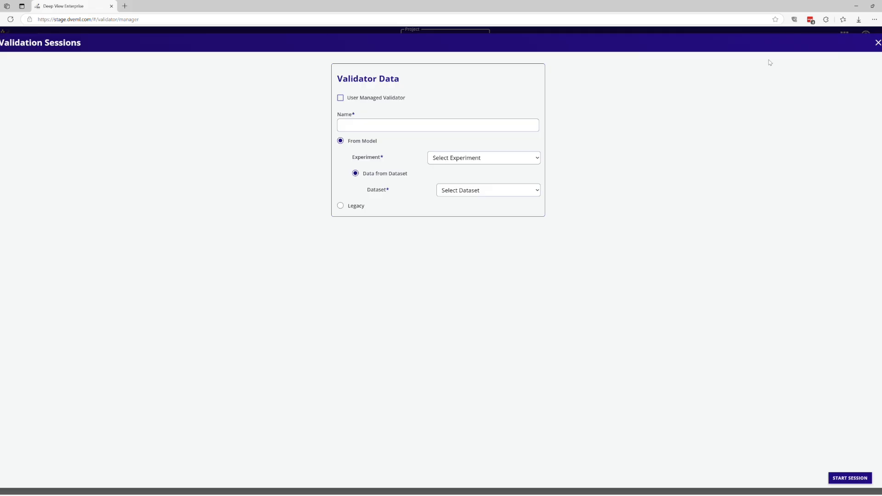
{"action": "left_click", "coordinate": [365, 129]}
{"action": "left_click", "coordinate": [483, 161]}
{"action": "left_click", "coordinate": [468, 185]}
{"action": "left_click", "coordinate": [458, 180]}
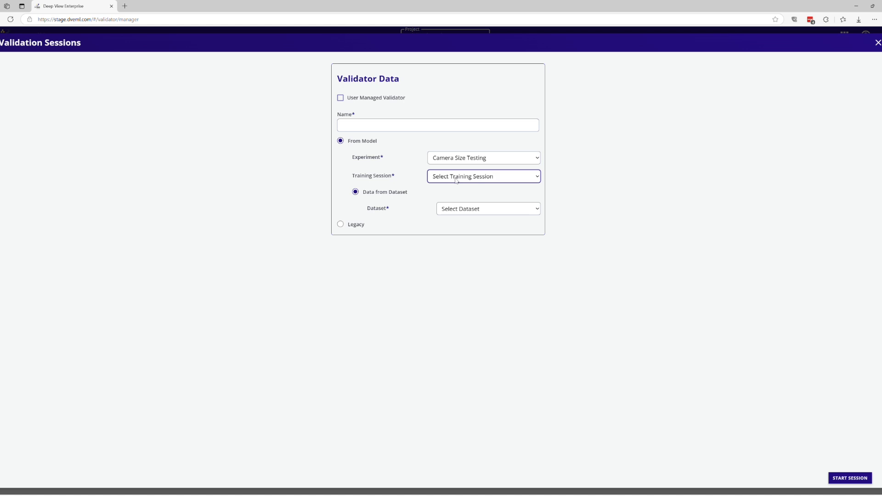
{"action": "left_click", "coordinate": [454, 198]}
{"action": "left_click", "coordinate": [357, 194]}
{"action": "left_click", "coordinate": [346, 225]}
- Choose the Raivin Indoor dataset and the annotations set for the camera-640x360 validation
{"action": "left_click", "coordinate": [346, 225]}
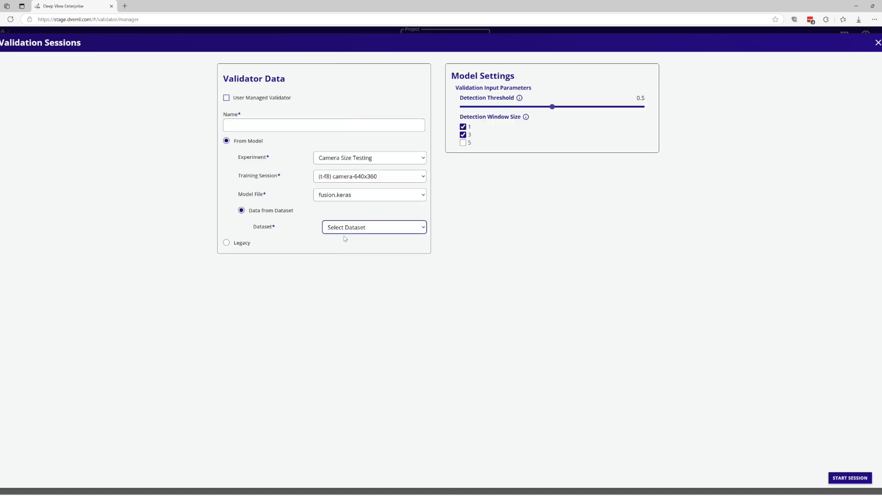
{"action": "left_click", "coordinate": [351, 253]}
{"action": "left_click", "coordinate": [345, 251]}
{"action": "left_click", "coordinate": [346, 270]}
- Name the validation session camera-640x360 and start it
{"action": "left_click", "coordinate": [300, 127]}
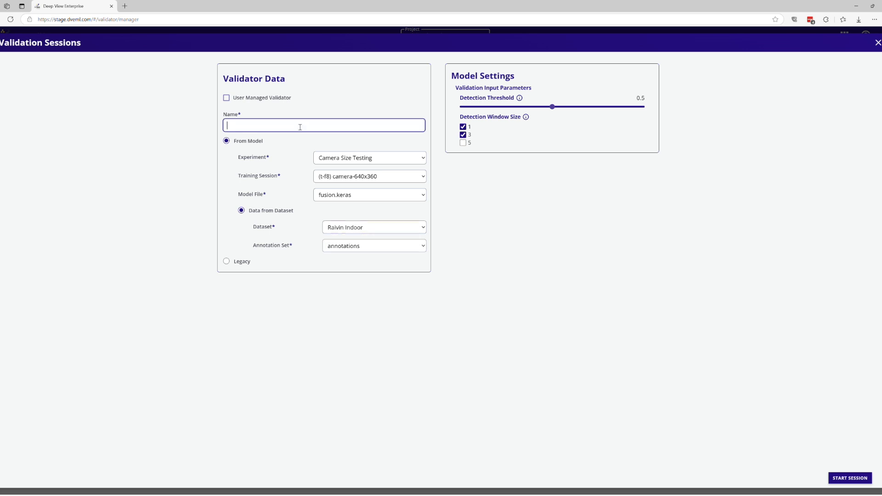
{"action": "type", "text": "caner"}
{"action": "key", "text": "BackSpace"}
{"action": "key", "text": "BackSpace"}
{"action": "type", "text": "mera-"}
{"action": "type", "text": "640c"}
{"action": "type", "text": "x360"}
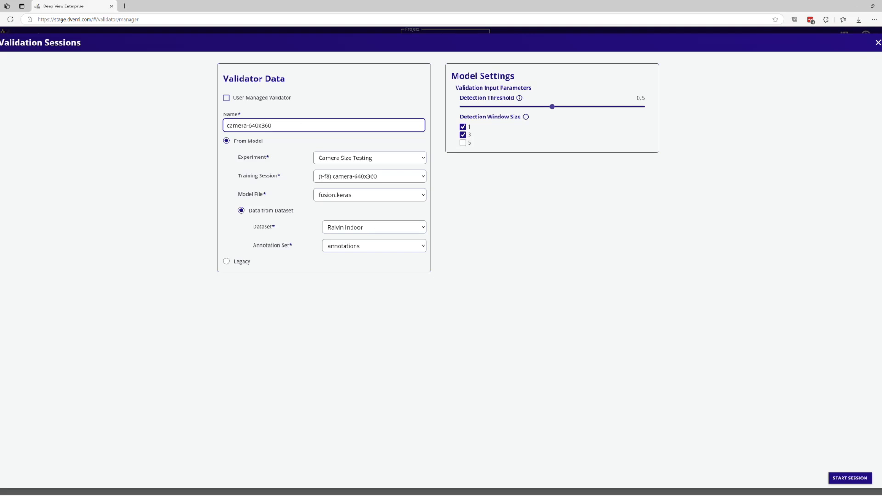
{"action": "left_click", "coordinate": [850, 477]}
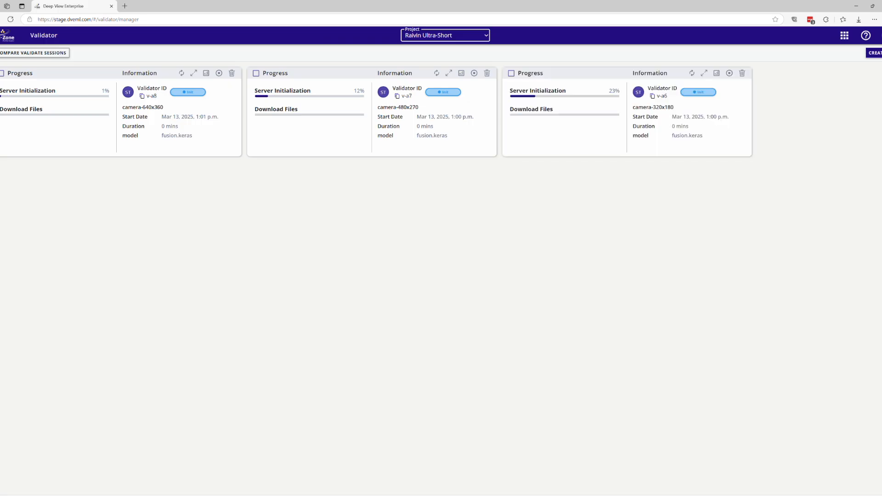
- Create a validation session using experiment Camera Size Testing, training session camera-320x180 and the model file fusion.tflite
{"action": "left_click", "coordinate": [874, 53]}
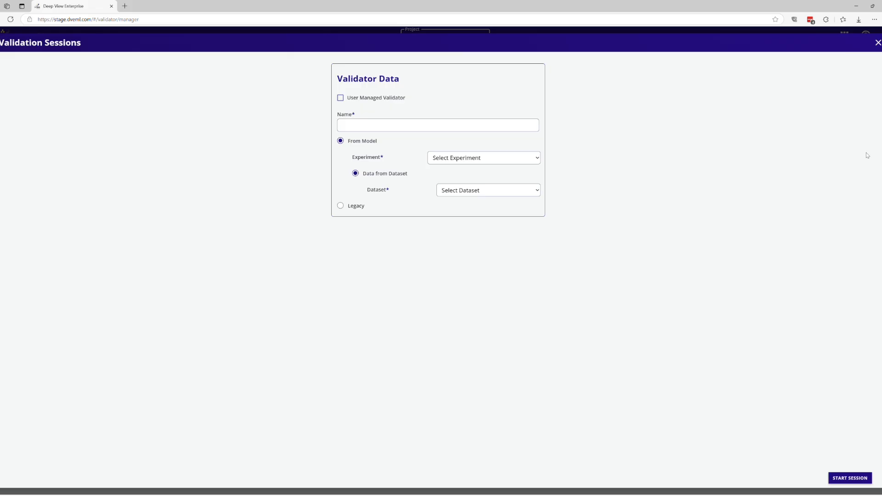
{"action": "left_click", "coordinate": [429, 154]}
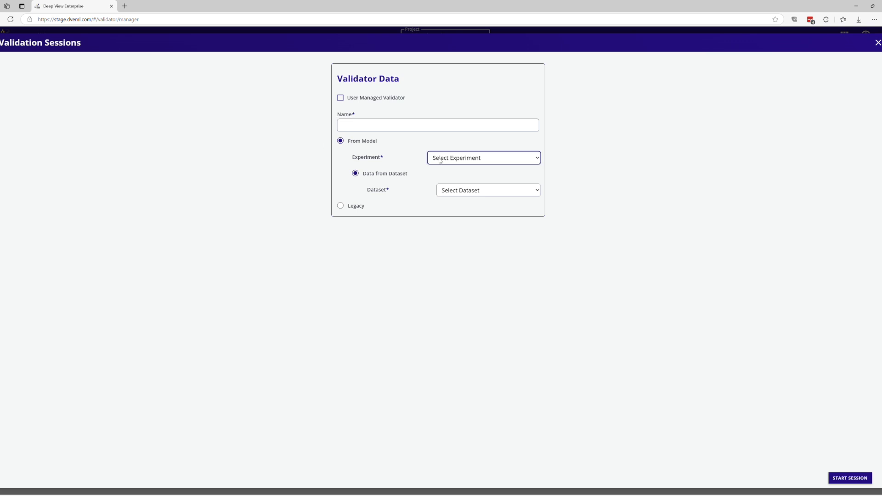
{"action": "left_click", "coordinate": [443, 183]}
{"action": "left_click", "coordinate": [444, 175]}
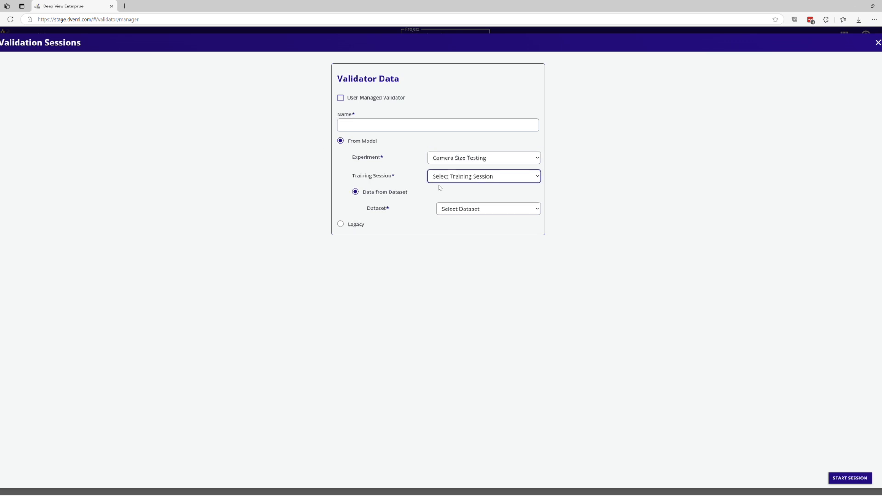
{"action": "left_click", "coordinate": [444, 225]}
{"action": "left_click", "coordinate": [342, 194]}
{"action": "left_click", "coordinate": [346, 228]}
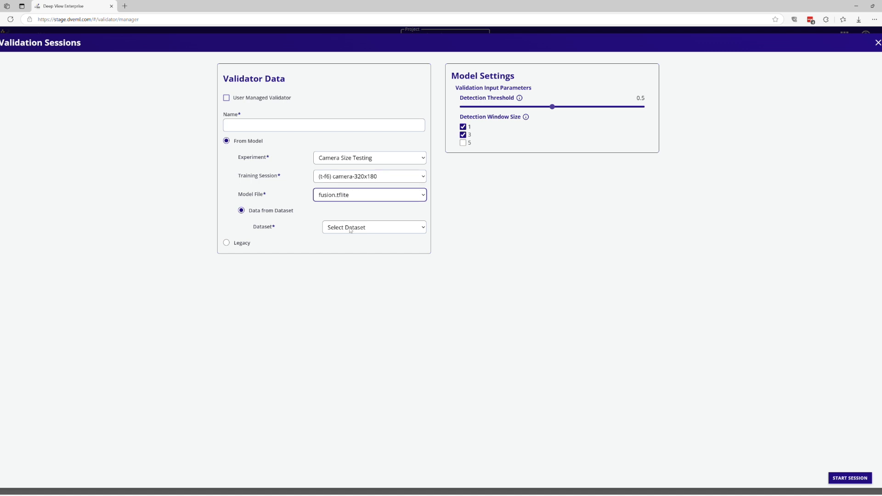
- Choose the Raivin Indoor dataset and the annotations set for the fusion.tflite validation of camera-320x180
{"action": "left_click", "coordinate": [342, 234]}
{"action": "left_click", "coordinate": [346, 250]}
{"action": "left_click", "coordinate": [346, 250]}
{"action": "left_click", "coordinate": [342, 274]}
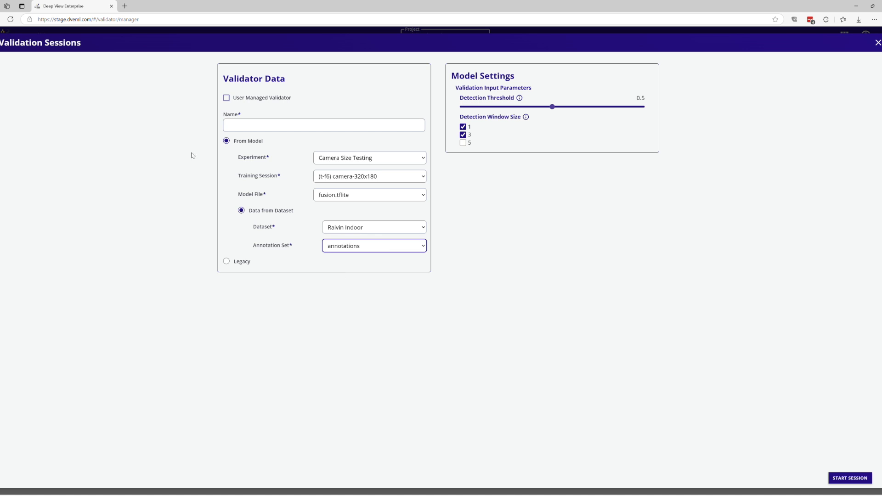
- Name the validation session camera-320x180-quant and start it
{"action": "left_click", "coordinate": [307, 128]}
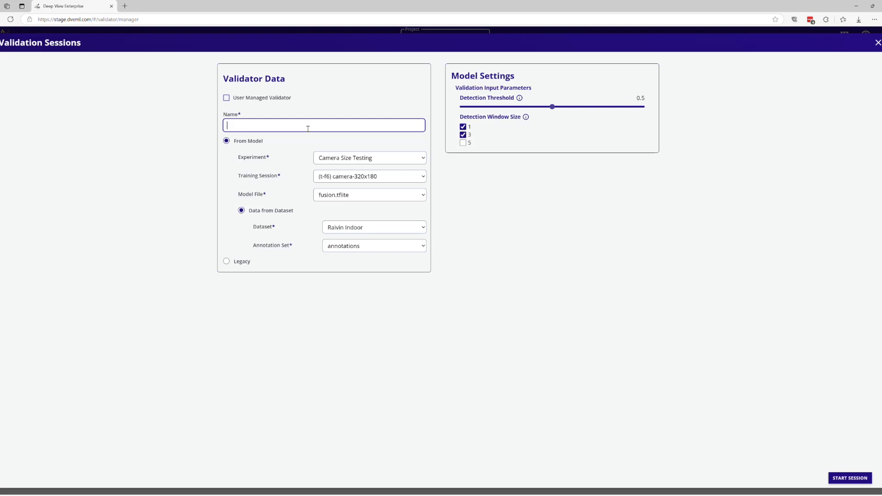
{"action": "type", "text": "camera-320x180-quant"}
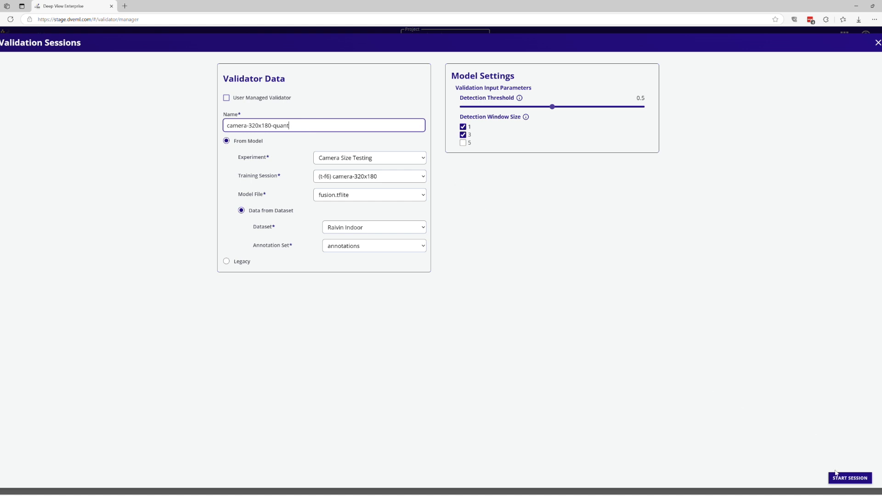
{"action": "left_click", "coordinate": [849, 477]}
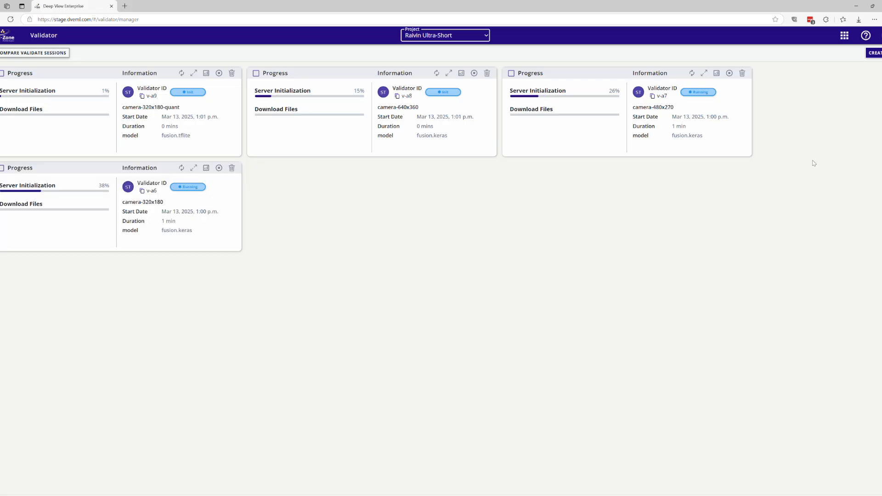
- Create a validation session using experiment Camera Size Testing, training session camera-480x270 and the model file fusion.tflite
{"action": "left_click", "coordinate": [874, 53]}
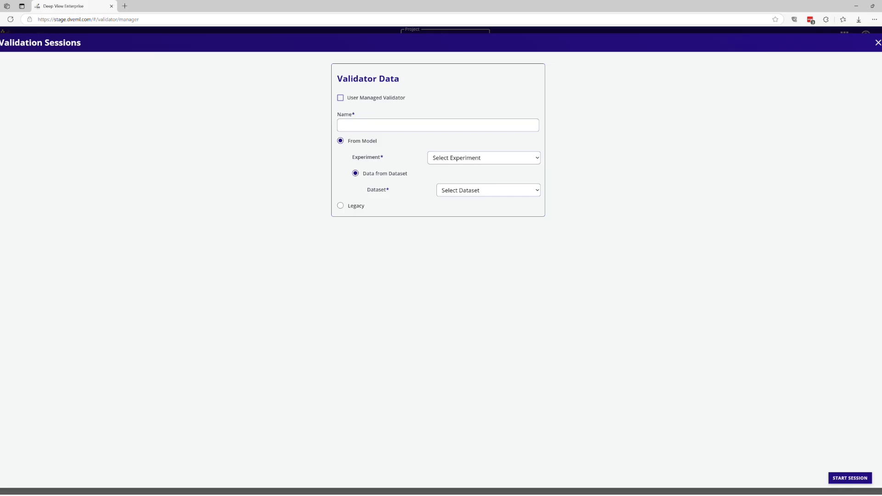
{"action": "left_click", "coordinate": [475, 163]}
{"action": "left_click", "coordinate": [468, 184]}
{"action": "left_click", "coordinate": [465, 178]}
{"action": "left_click", "coordinate": [463, 212]}
{"action": "left_click", "coordinate": [352, 191]}
{"action": "left_click", "coordinate": [352, 233]}
- Choose the Raivin Indoor dataset and the annotations set for the fusion.tflite validation of camera-480x270
{"action": "left_click", "coordinate": [352, 228]}
{"action": "left_click", "coordinate": [345, 244]}
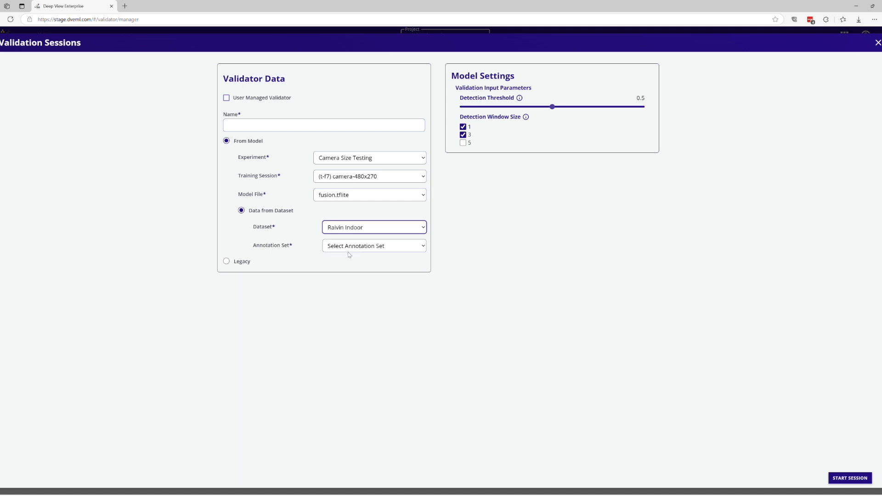
{"action": "left_click", "coordinate": [338, 248]}
{"action": "left_click", "coordinate": [335, 256]}
- Name the validation session camera-480x270-quant and start it
{"action": "left_click", "coordinate": [286, 129]}
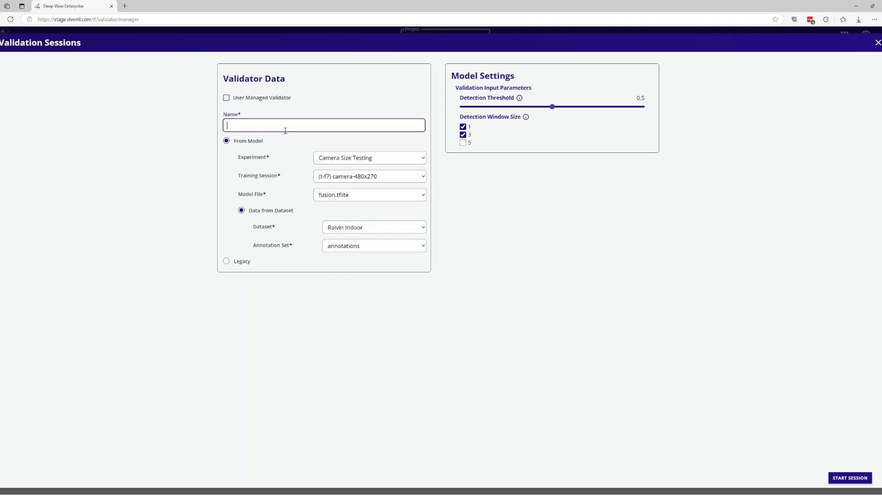
{"action": "type", "text": "camera-480x2"}
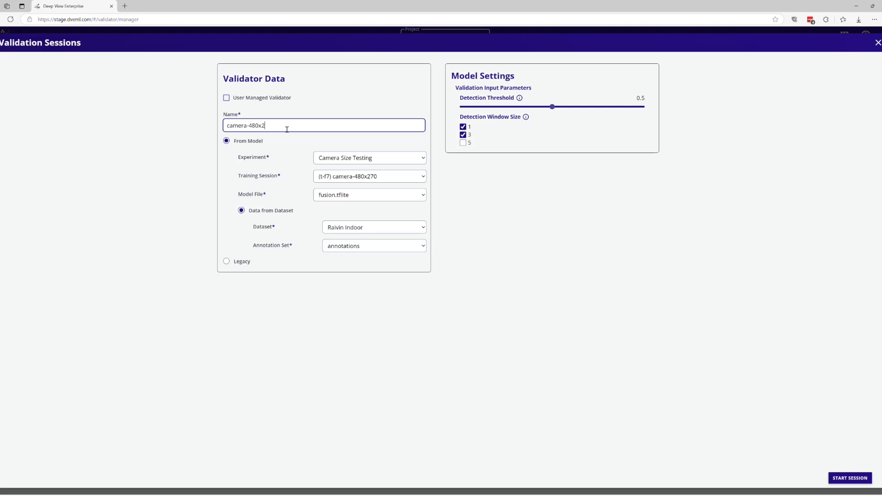
{"action": "type", "text": "70-quant"}
{"action": "left_click", "coordinate": [849, 478]}
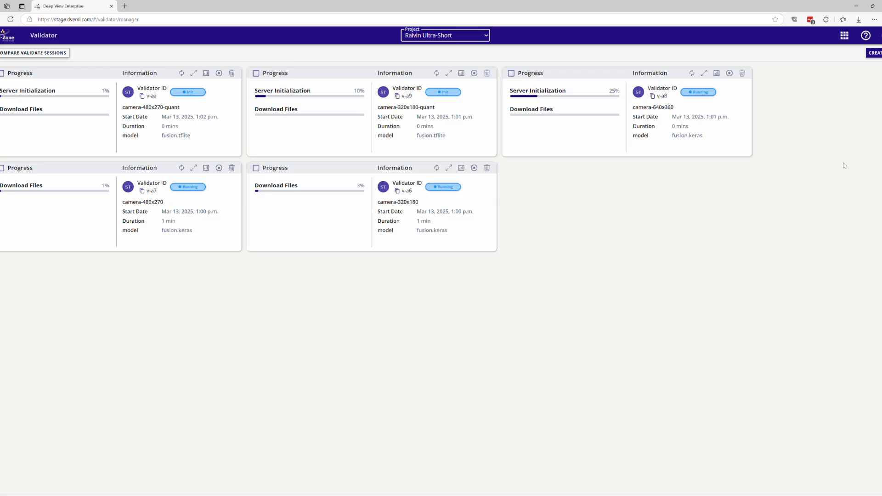
- Create a validation session using experiment Camera Size Testing, training session camera-640x360 and the model file fusion.tflite
{"action": "left_click", "coordinate": [874, 52]}
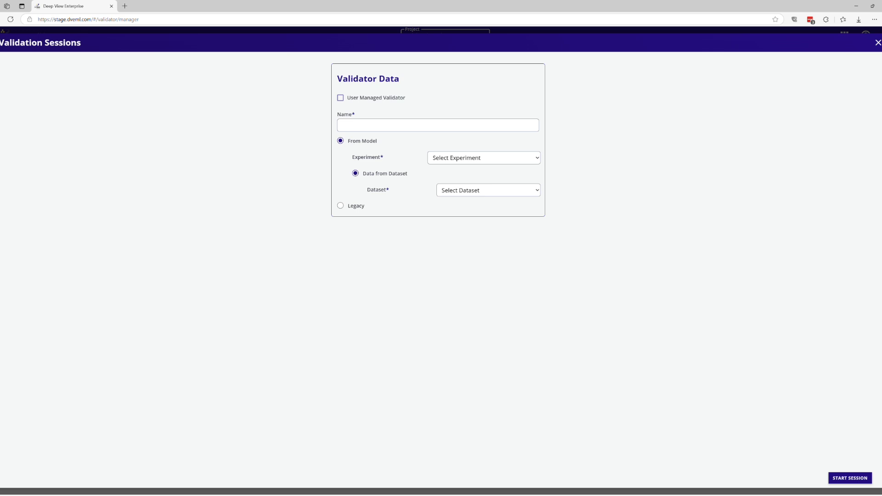
{"action": "left_click", "coordinate": [451, 158]}
{"action": "left_click", "coordinate": [444, 189]}
{"action": "left_click", "coordinate": [445, 180]}
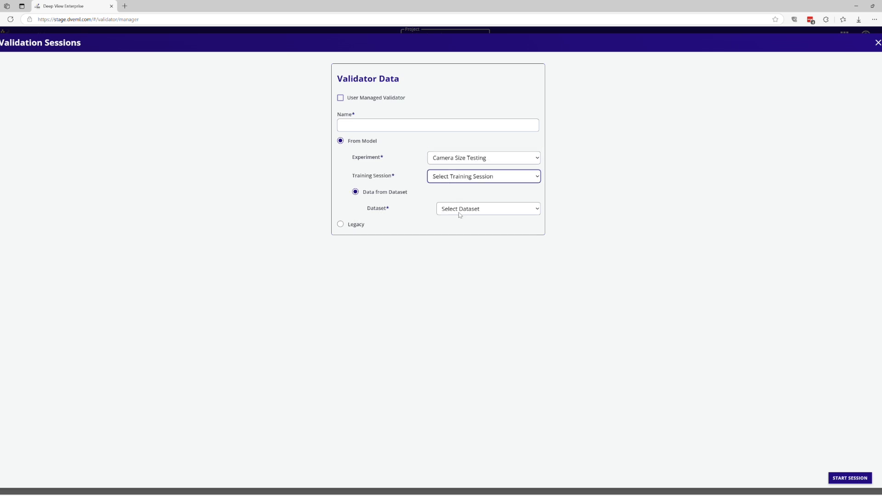
{"action": "left_click", "coordinate": [462, 203]}
{"action": "left_click", "coordinate": [336, 196]}
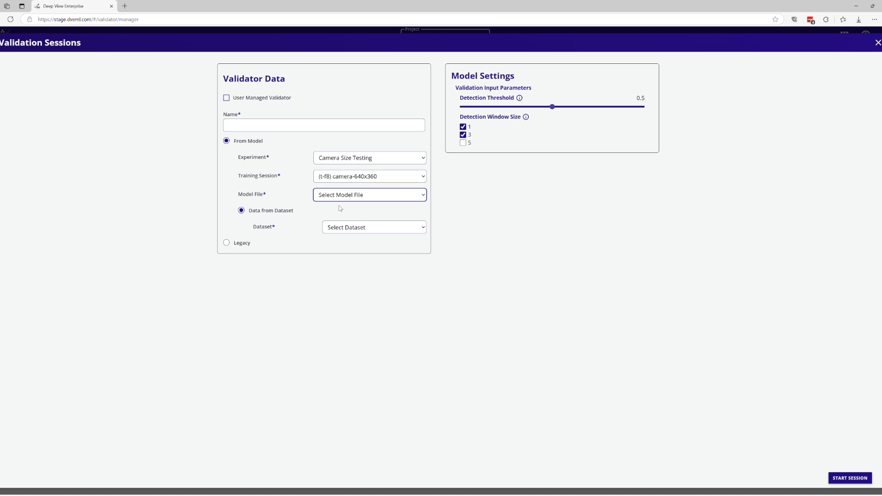
{"action": "left_click", "coordinate": [360, 232]}
- Choose the Raivin Indoor dataset and the annotations set for the fusion.tflite validation of camera-640x360
{"action": "left_click", "coordinate": [329, 236]}
{"action": "left_click", "coordinate": [333, 253]}
{"action": "left_click", "coordinate": [336, 250]}
{"action": "left_click", "coordinate": [345, 277]}
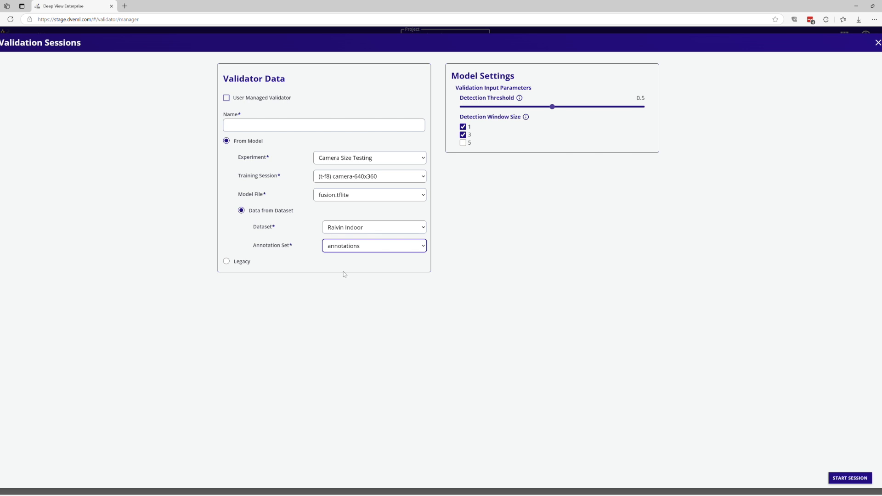
- Name the validation session camera-640x360-quant and start it
{"action": "left_click", "coordinate": [232, 124]}
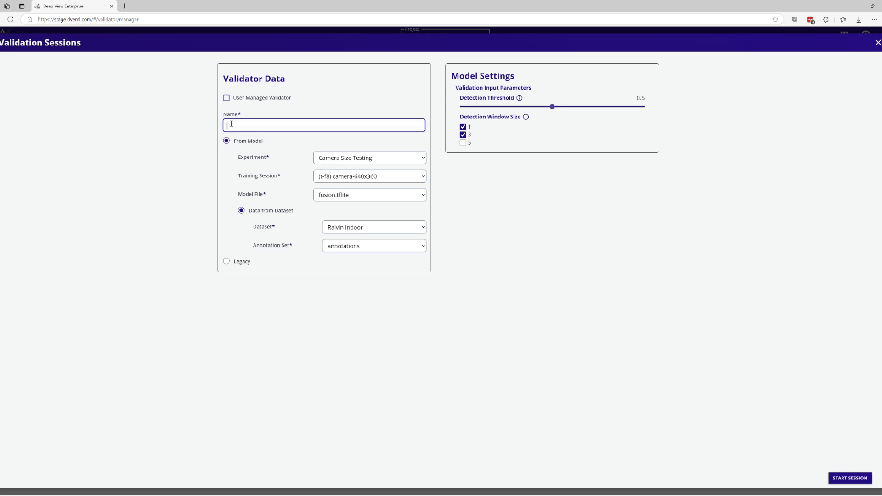
{"action": "type", "text": "camera-640x360-quant"}
{"action": "left_click", "coordinate": [844, 480]}
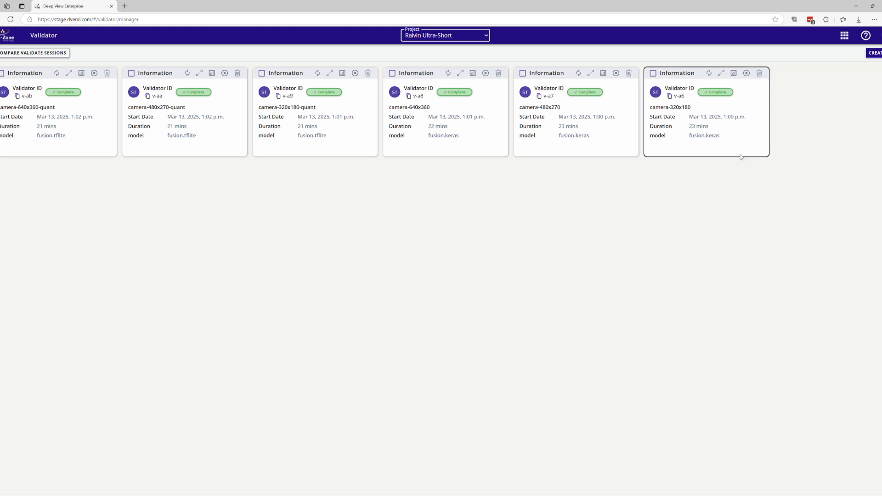
- Open the metrics of the camera-320x180 validation session and review its charts through to the inference timing
{"action": "left_click", "coordinate": [733, 74]}
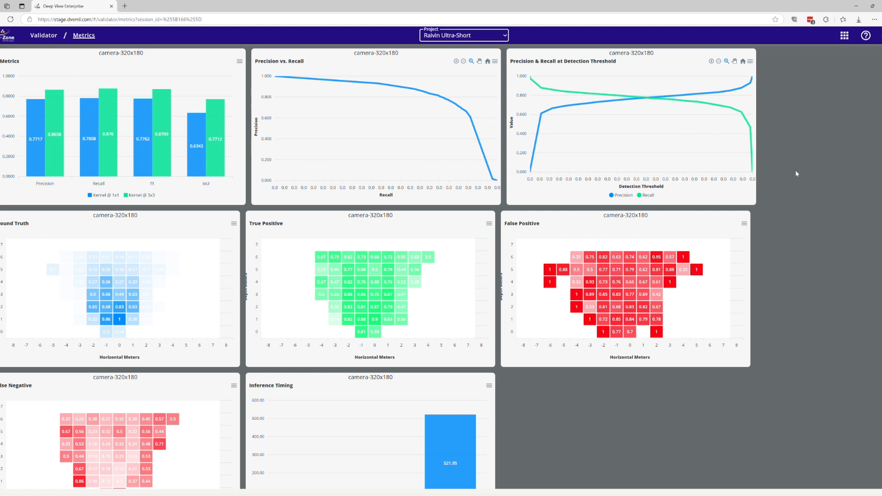
{"action": "scroll", "coordinate": [866, 203], "scroll_direction": "down", "scroll_amount": 1}
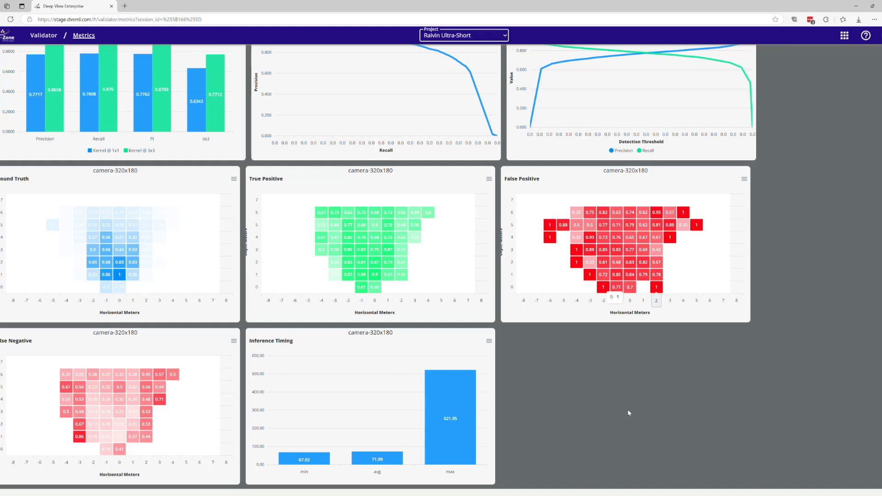
{"action": "mouse_move", "coordinate": [366, 456]}
{"action": "scroll", "coordinate": [599, 380], "scroll_direction": "up", "scroll_amount": 1}
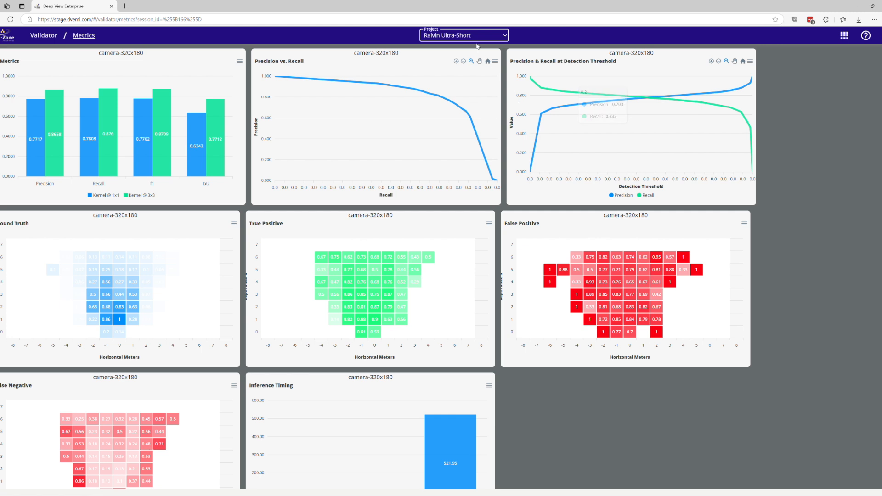
- Return to the validation sessions and review the metrics charts and inference timing of camera-320x180-quant
{"action": "left_click", "coordinate": [839, 35]}
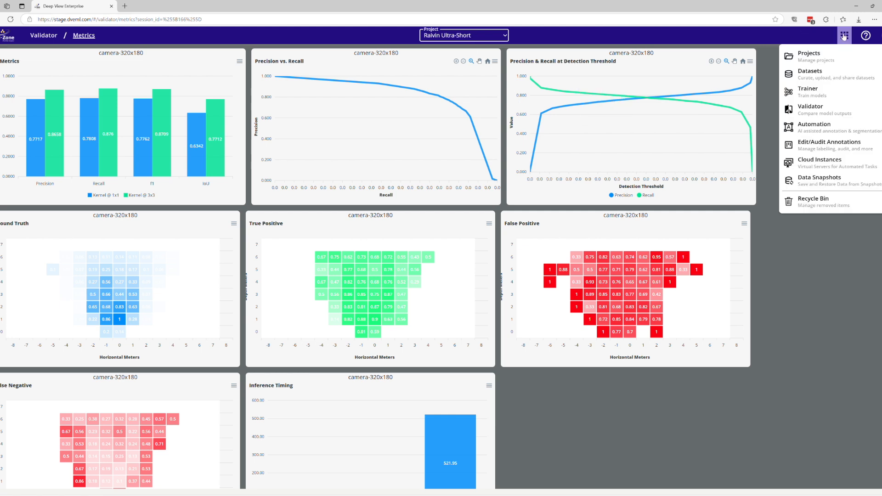
{"action": "left_click", "coordinate": [826, 118]}
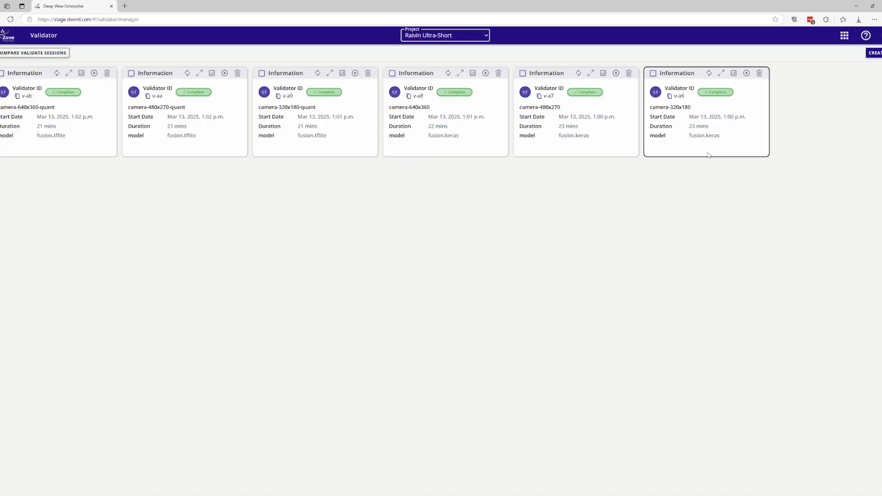
{"action": "left_click", "coordinate": [342, 73]}
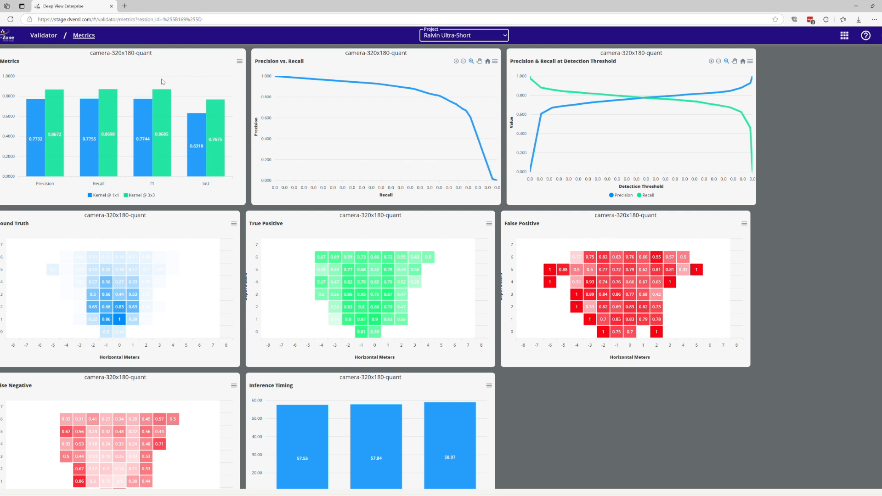
{"action": "mouse_move", "coordinate": [145, 134]}
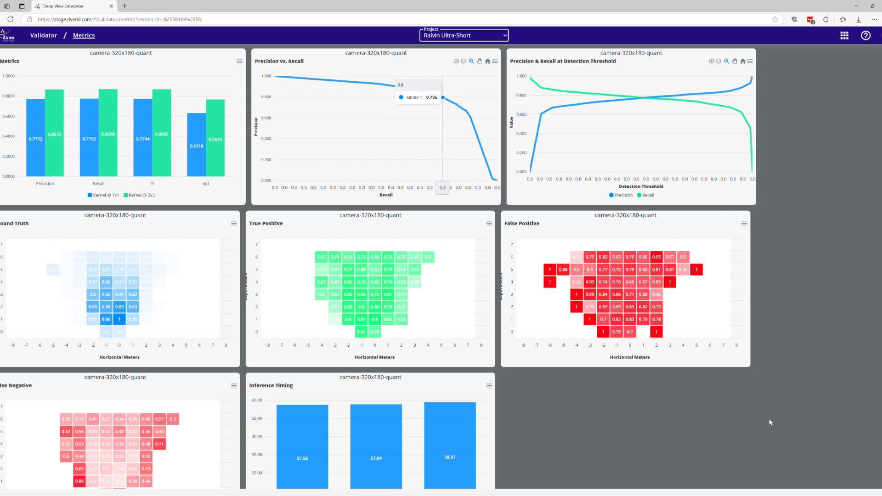
{"action": "scroll", "coordinate": [763, 419], "scroll_direction": "down", "scroll_amount": 1}
{"action": "scroll", "coordinate": [763, 419], "scroll_direction": "up", "scroll_amount": 1}
{"action": "scroll", "coordinate": [764, 418], "scroll_direction": "down", "scroll_amount": 1}
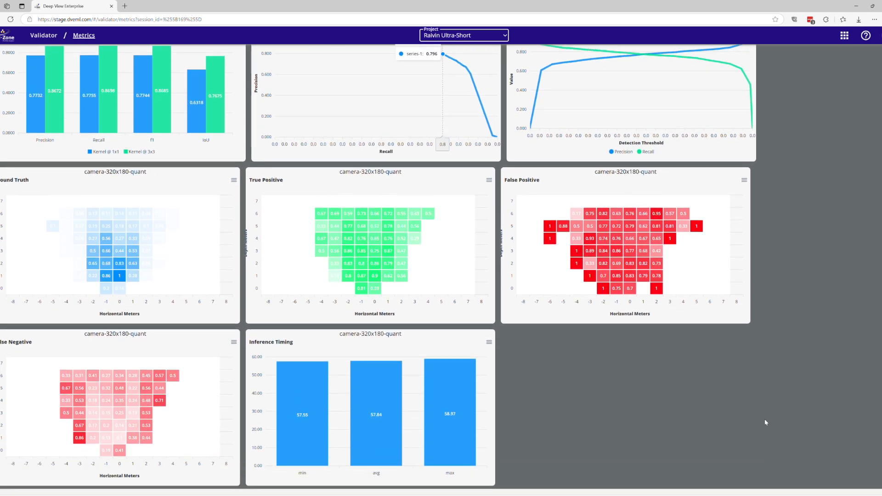
- Return to the validation sessions and open a side-by-side comparison of camera-320x180 and camera-320x180-quant
{"action": "left_click", "coordinate": [845, 38]}
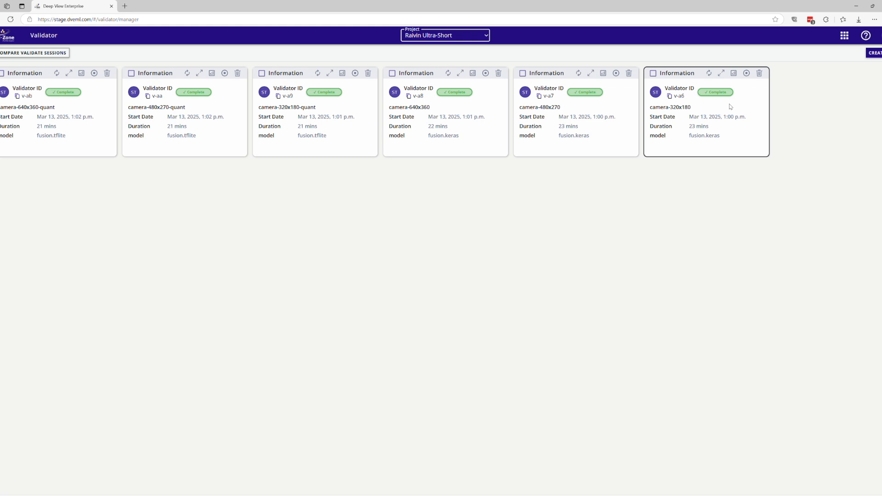
{"action": "left_click", "coordinate": [653, 73]}
{"action": "left_click", "coordinate": [262, 73]}
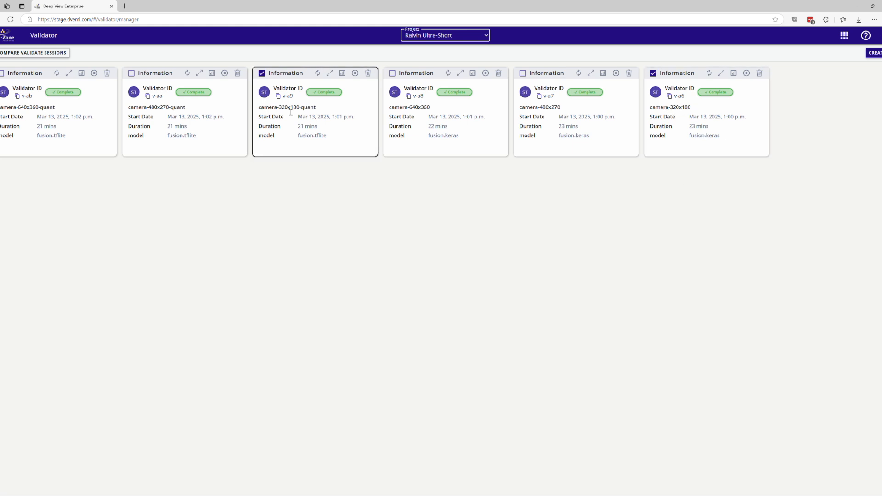
{"action": "left_click", "coordinate": [45, 54]}
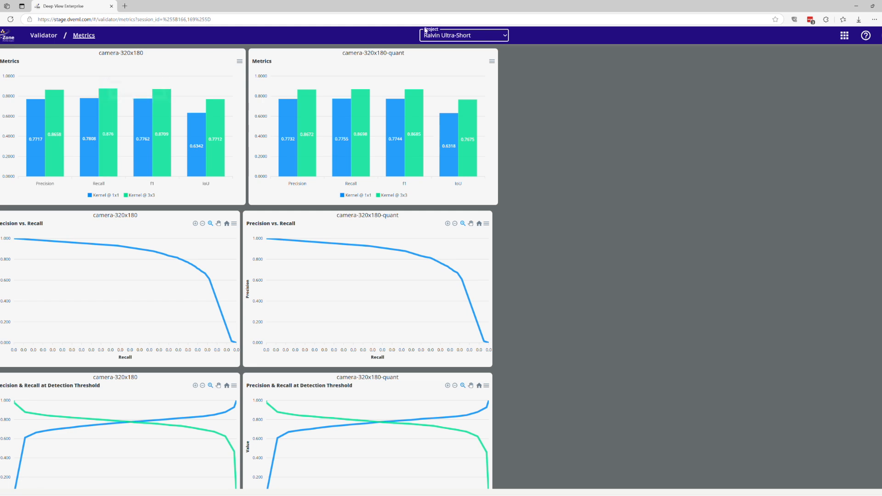
- Examine the paired precision, recall, heatmap and inference timing charts, and compare the F1 scores of both 320x180 sessions
{"action": "scroll", "coordinate": [615, 220], "scroll_direction": "down", "scroll_amount": 7}
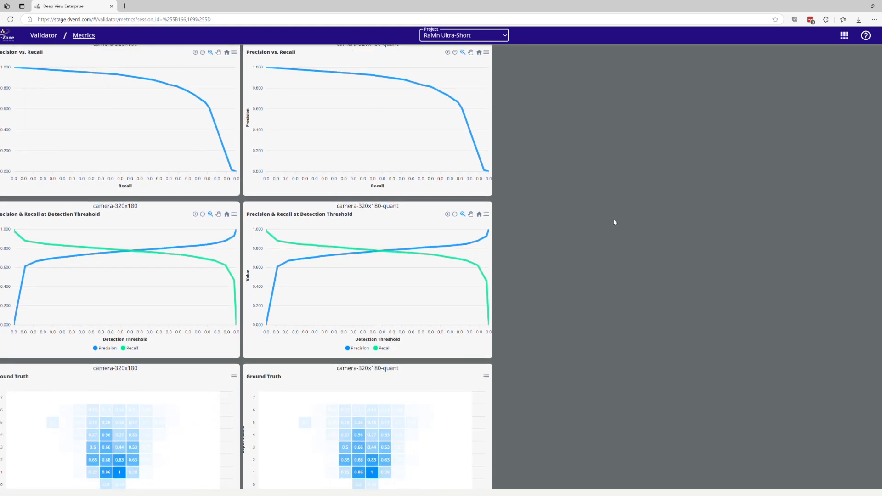
{"action": "scroll", "coordinate": [613, 223], "scroll_direction": "down", "scroll_amount": 9}
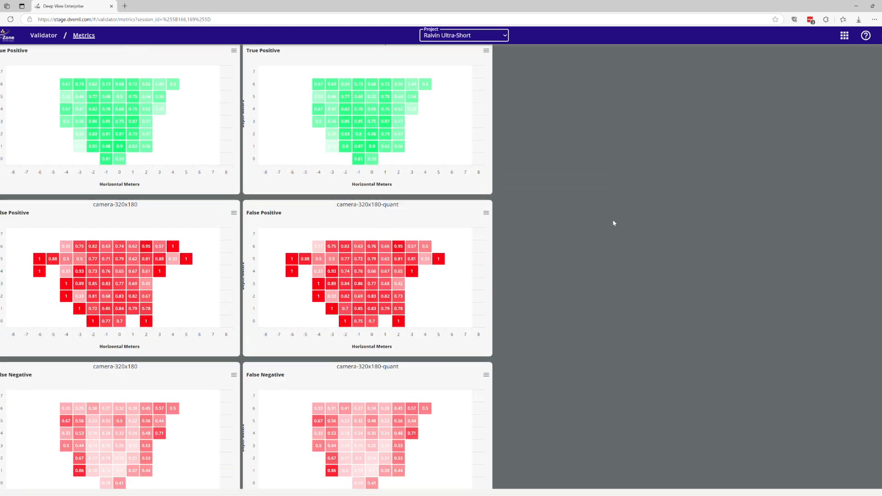
{"action": "scroll", "coordinate": [614, 223], "scroll_direction": "down", "scroll_amount": 2}
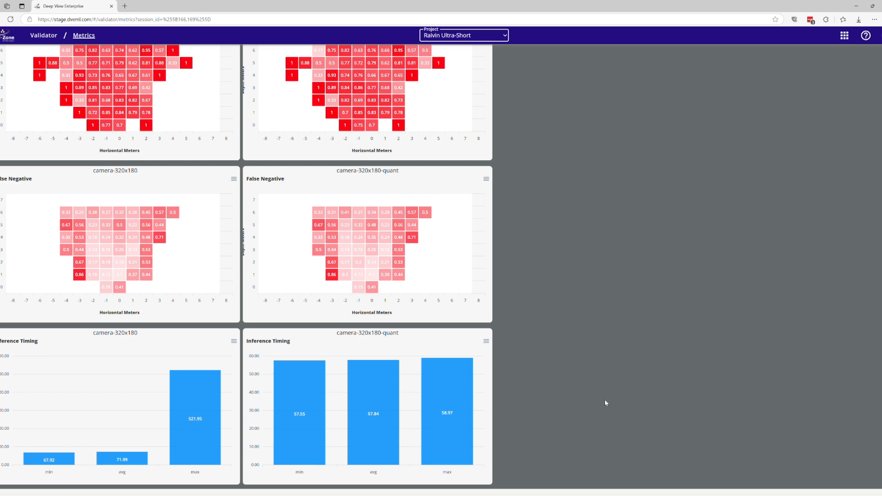
{"action": "scroll", "coordinate": [606, 408], "scroll_direction": "up", "scroll_amount": 15}
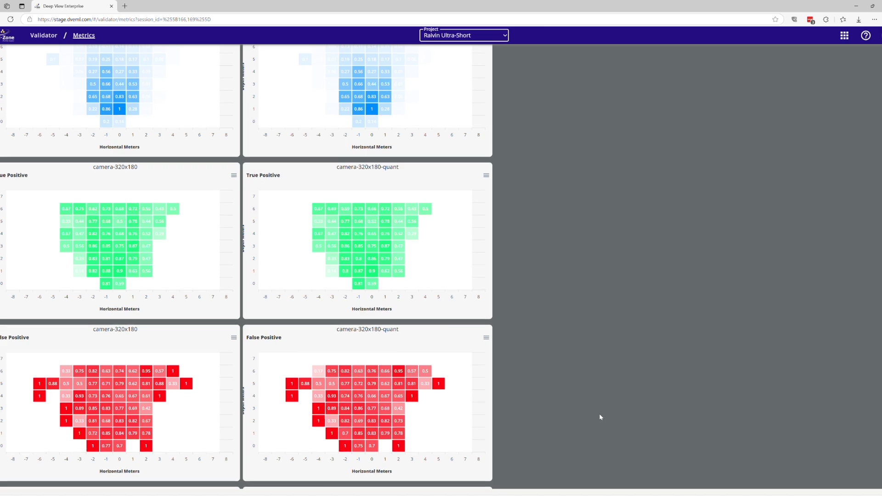
{"action": "scroll", "coordinate": [599, 408], "scroll_direction": "up", "scroll_amount": 3}
{"action": "scroll", "coordinate": [634, 354], "scroll_direction": "down", "scroll_amount": 1}
{"action": "scroll", "coordinate": [667, 299], "scroll_direction": "up", "scroll_amount": 1}
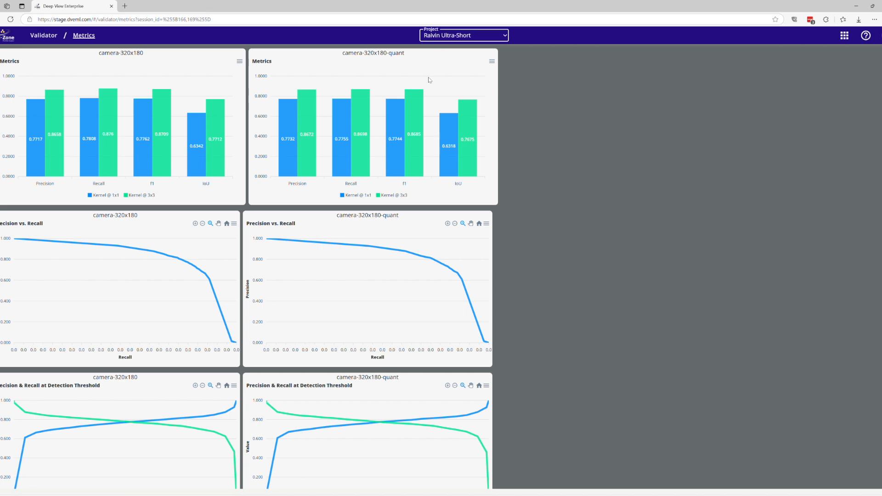
{"action": "mouse_move", "coordinate": [137, 144]}
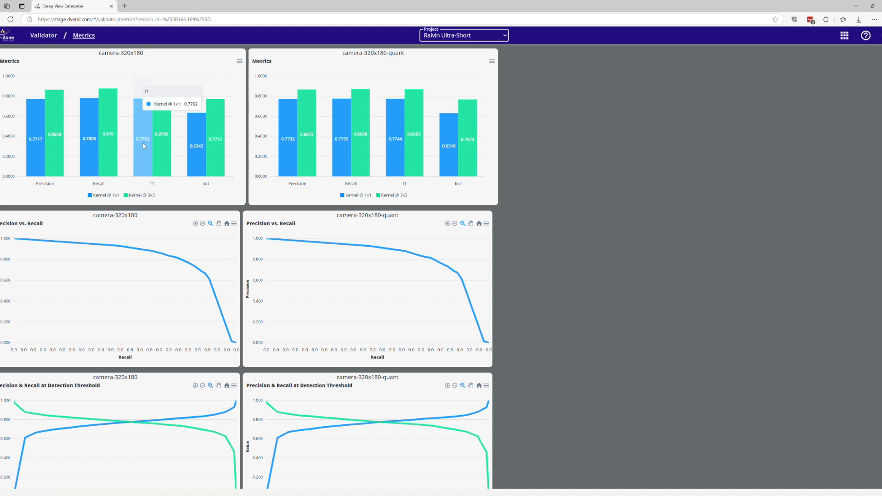
{"action": "mouse_move", "coordinate": [392, 159]}
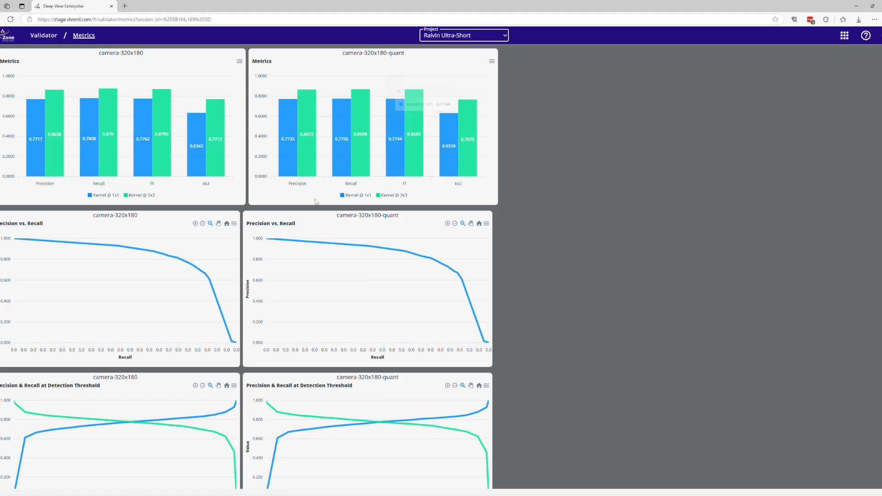
{"action": "mouse_move", "coordinate": [392, 161]}
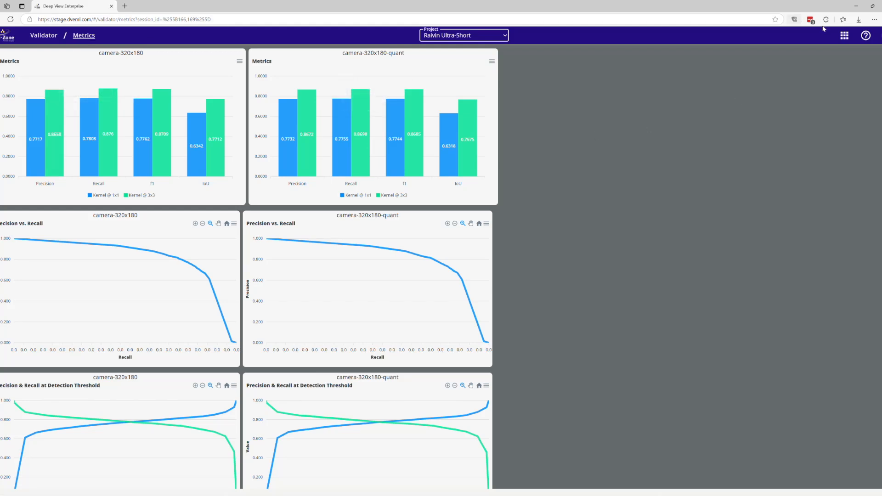
- Return to the validation sessions and open a comparison of camera-640x360-quant, camera-480x270-quant and camera-320x180-quant
{"action": "left_click", "coordinate": [843, 35]}
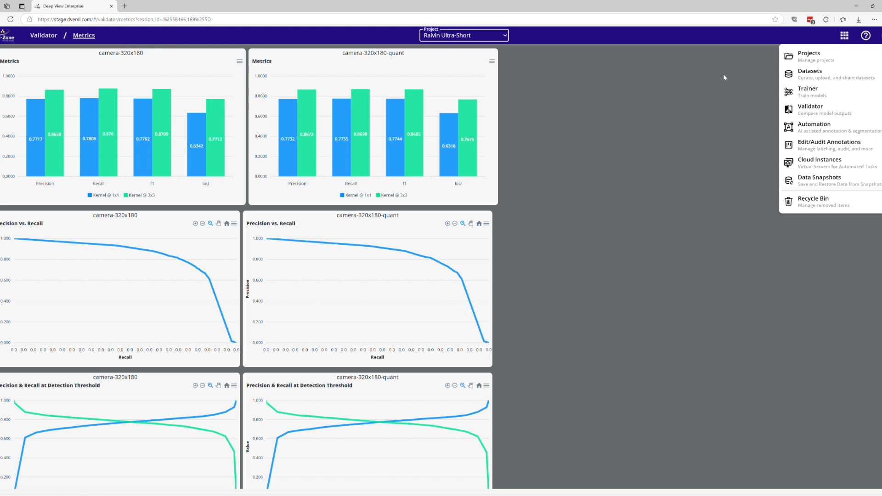
{"action": "left_click", "coordinate": [811, 117]}
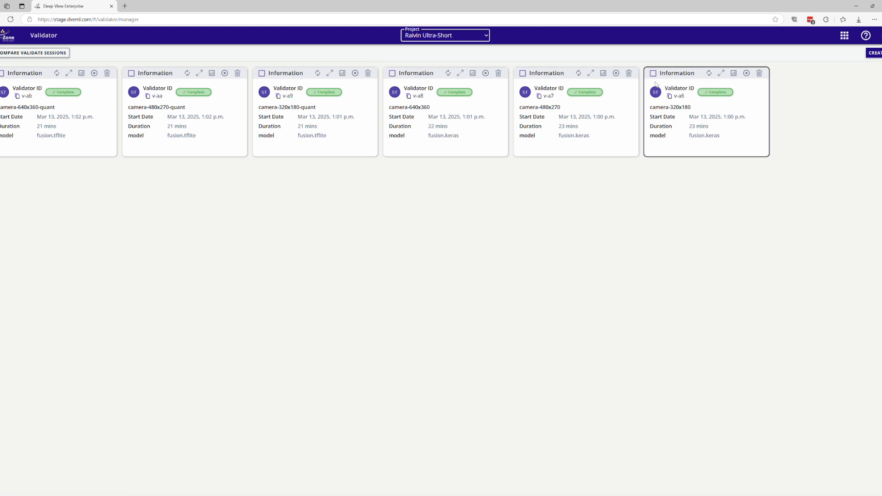
{"action": "left_click", "coordinate": [2, 74]}
{"action": "left_click", "coordinate": [132, 74]}
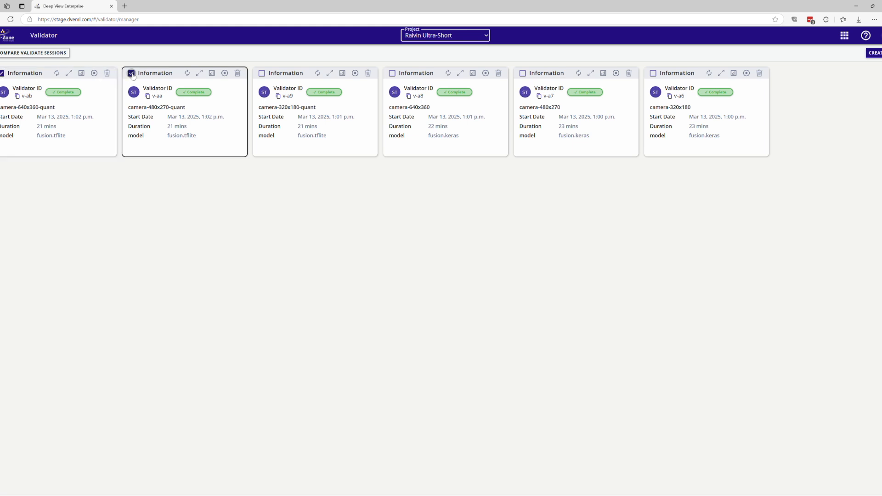
{"action": "left_click", "coordinate": [262, 73]}
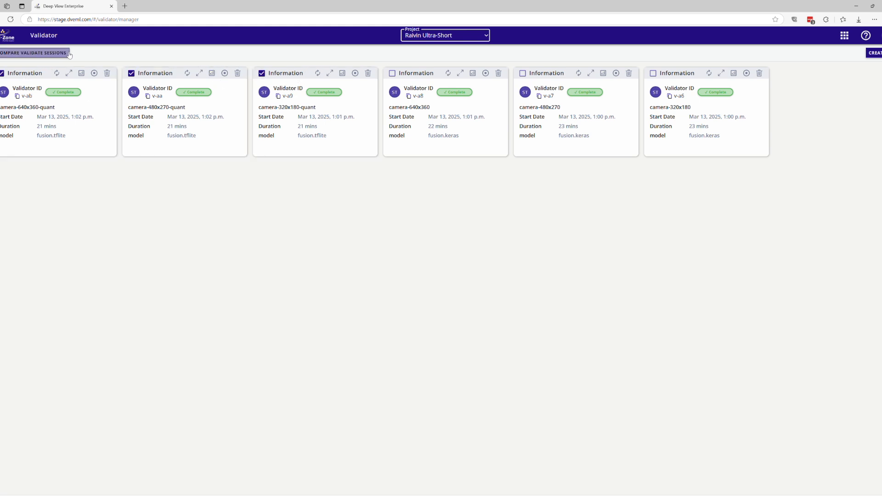
{"action": "left_click", "coordinate": [45, 56]}
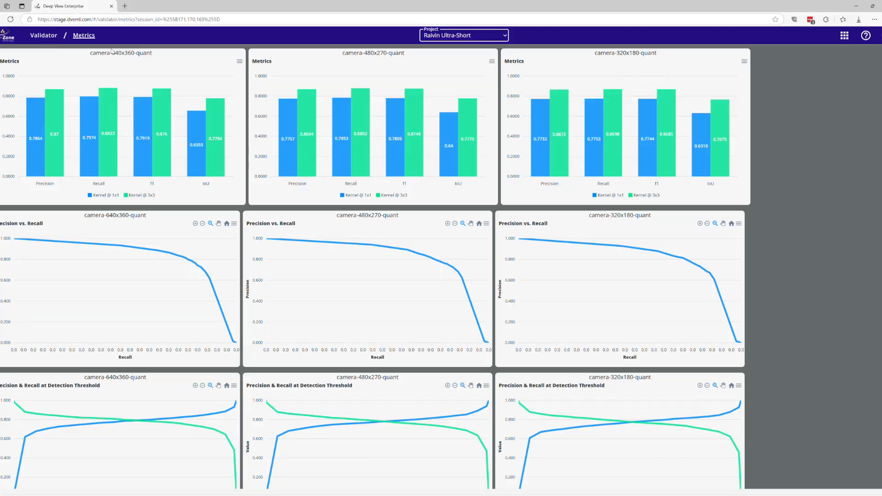
- Compare the precision, recall, F1 and IoU bar charts of the 640x360, 480x270 and 320x180 quantized sessions
{"action": "mouse_move", "coordinate": [650, 102]}
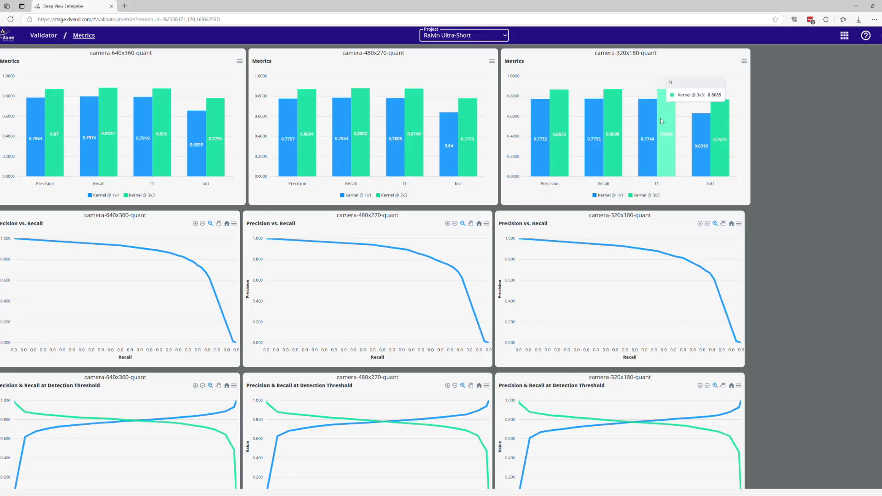
{"action": "mouse_move", "coordinate": [653, 136]}
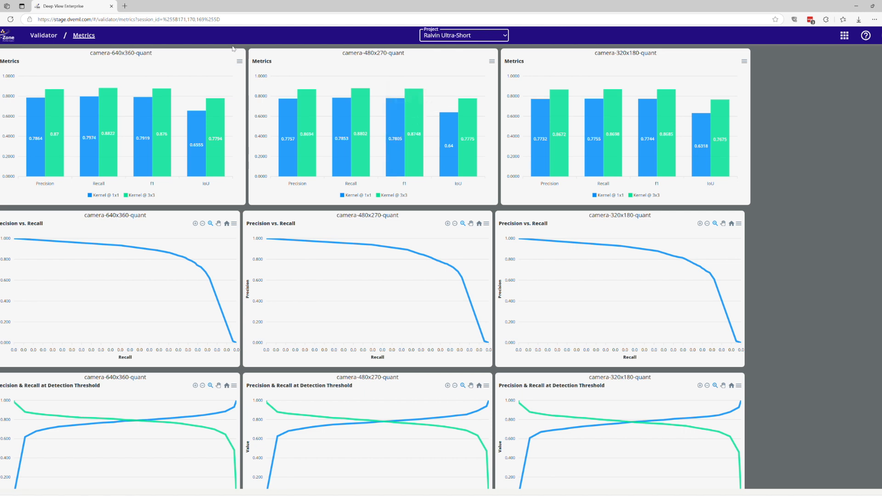
{"action": "mouse_move", "coordinate": [143, 138]}
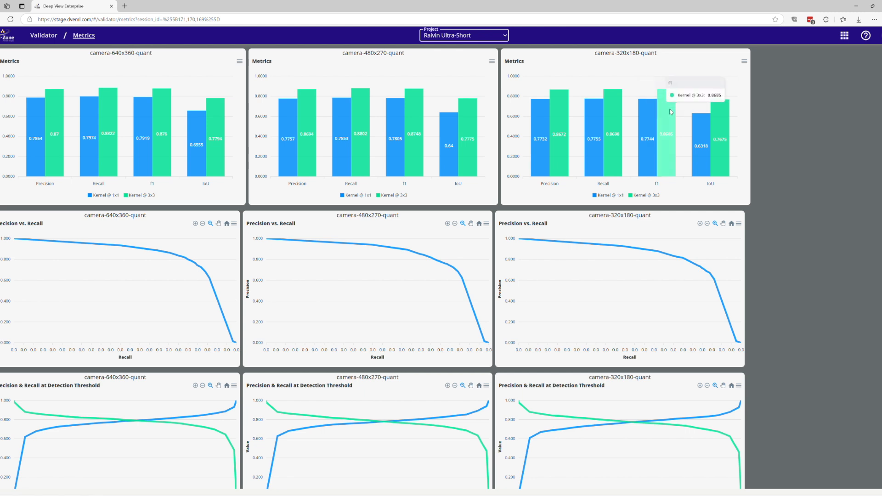
{"action": "mouse_move", "coordinate": [615, 104]}
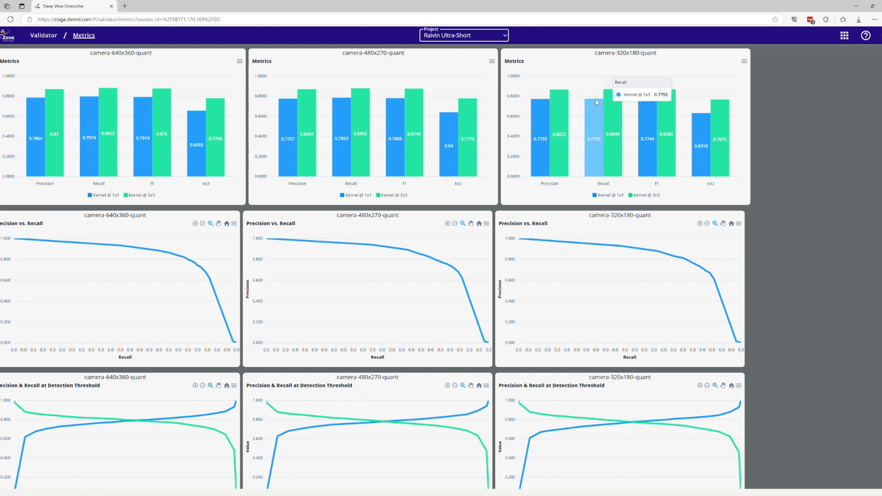
{"action": "mouse_move", "coordinate": [554, 120]}
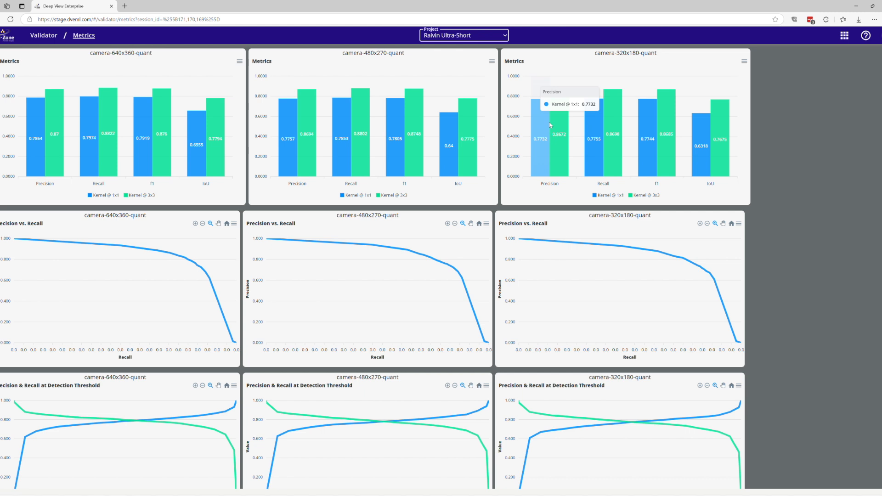
{"action": "mouse_move", "coordinate": [388, 139]}
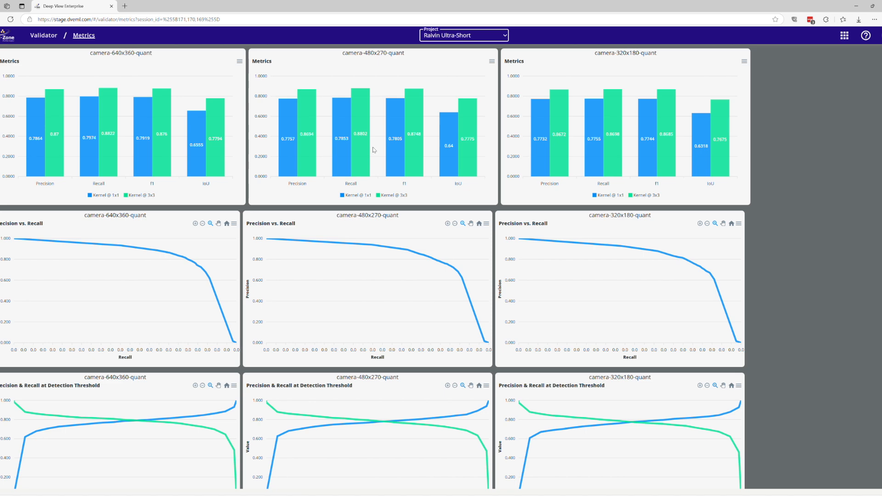
- Review the precision-recall curves, error heatmaps and inference timing charts across the three quantized camera sizes
{"action": "scroll", "coordinate": [822, 190], "scroll_direction": "down", "scroll_amount": 1}
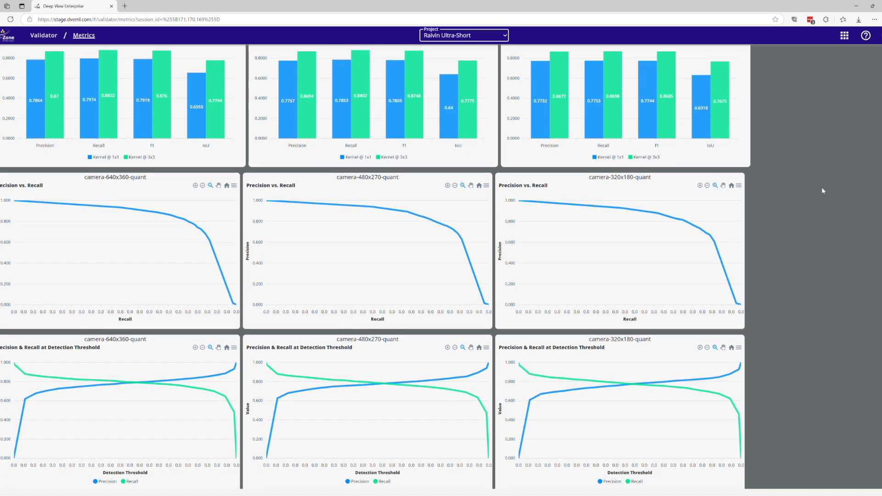
{"action": "scroll", "coordinate": [822, 191], "scroll_direction": "down", "scroll_amount": 10}
{"action": "scroll", "coordinate": [822, 190], "scroll_direction": "down", "scroll_amount": 7}
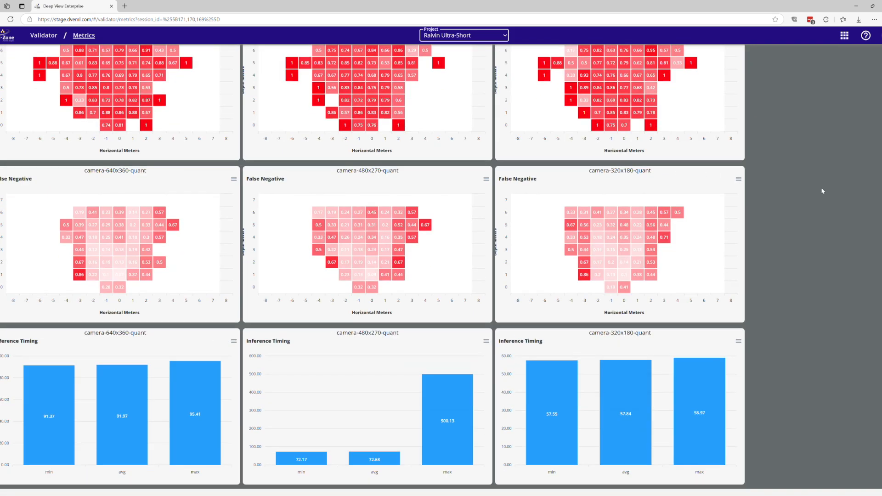
{"action": "scroll", "coordinate": [822, 190], "scroll_direction": "up", "scroll_amount": 12}
{"action": "scroll", "coordinate": [822, 191], "scroll_direction": "up", "scroll_amount": 6}
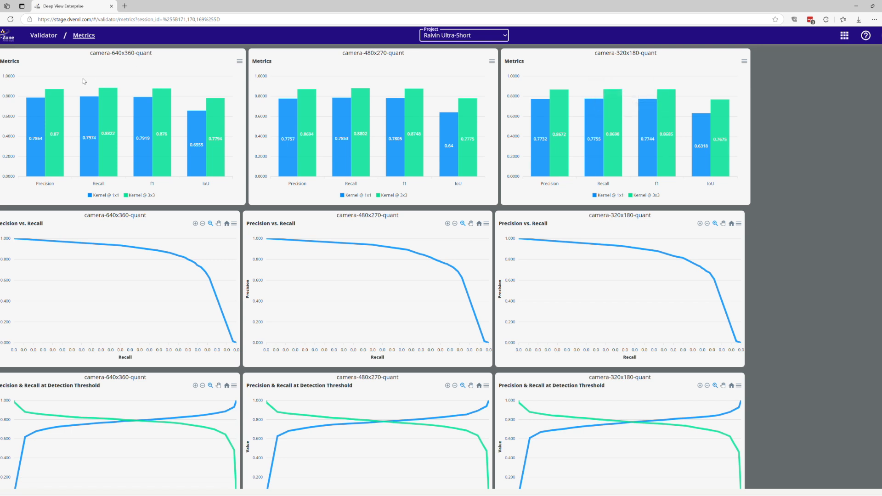
- Weigh the F1 and recall scores of the three quantized sessions against their minimum, average and maximum inference timings
{"action": "mouse_move", "coordinate": [701, 152]}
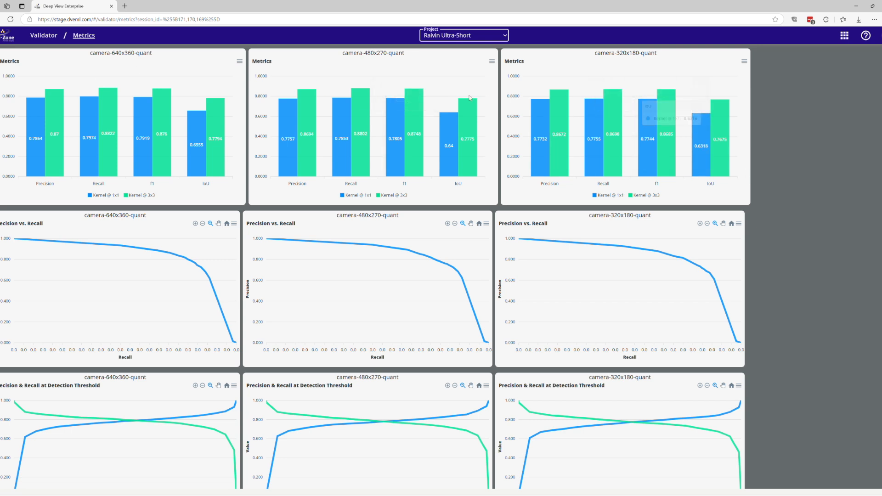
{"action": "mouse_move", "coordinate": [126, 129]}
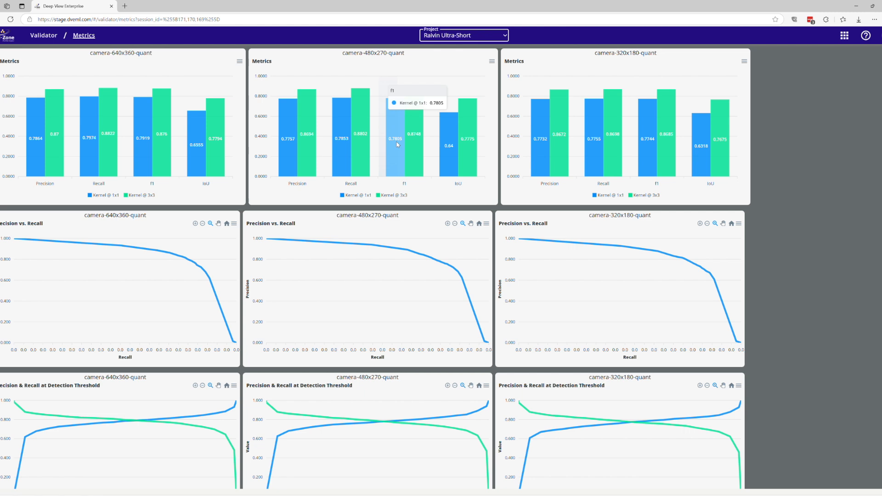
{"action": "mouse_move", "coordinate": [618, 147]}
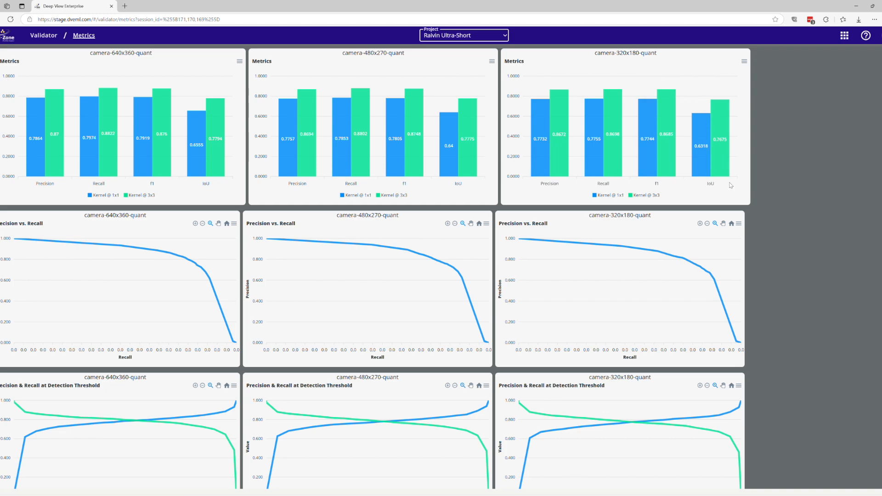
{"action": "scroll", "coordinate": [860, 206], "scroll_direction": "down", "scroll_amount": 18}
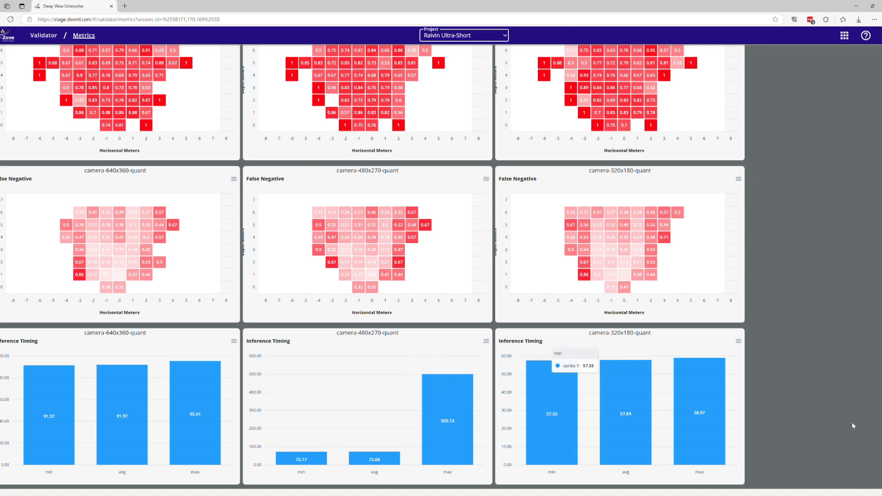
{"action": "scroll", "coordinate": [372, 266], "scroll_direction": "up", "scroll_amount": 20}
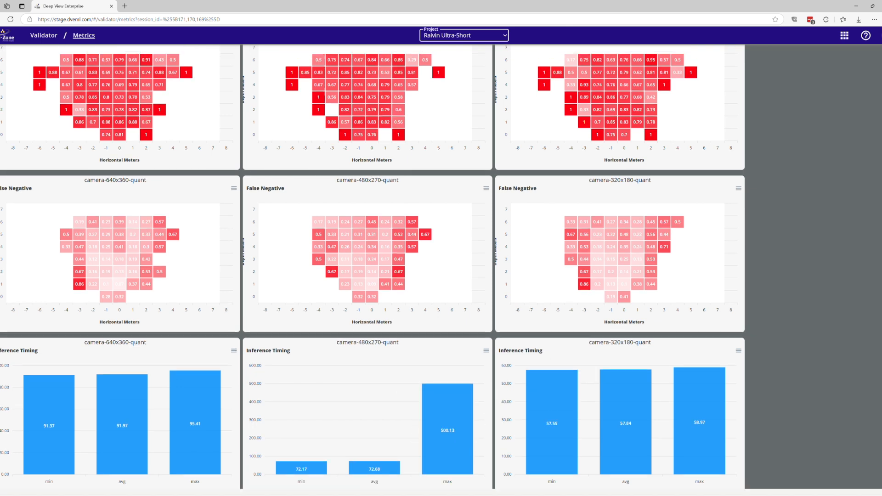
{"action": "scroll", "coordinate": [372, 266], "scroll_direction": "up", "scroll_amount": 1}
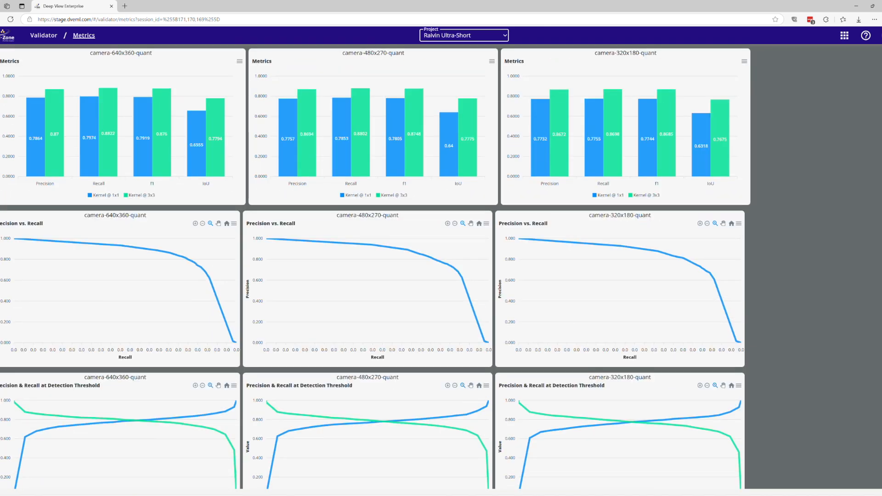